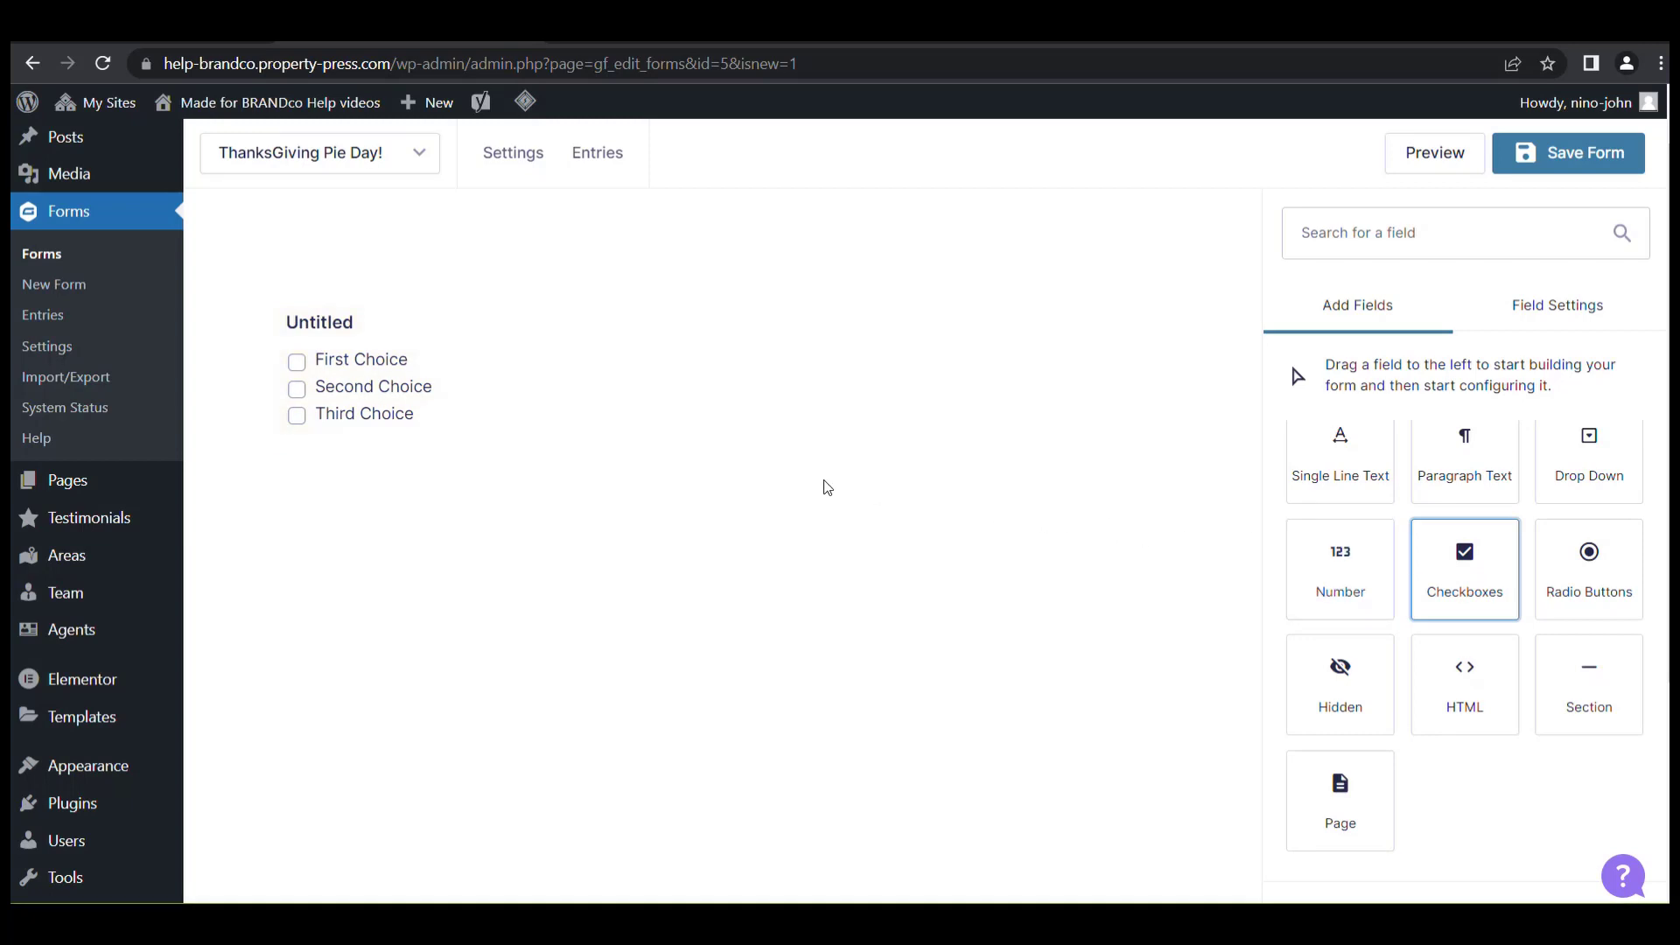
Label the checkbox field 'Select Pie preference'.
mouse_move(603, 440)
left_click(399, 342)
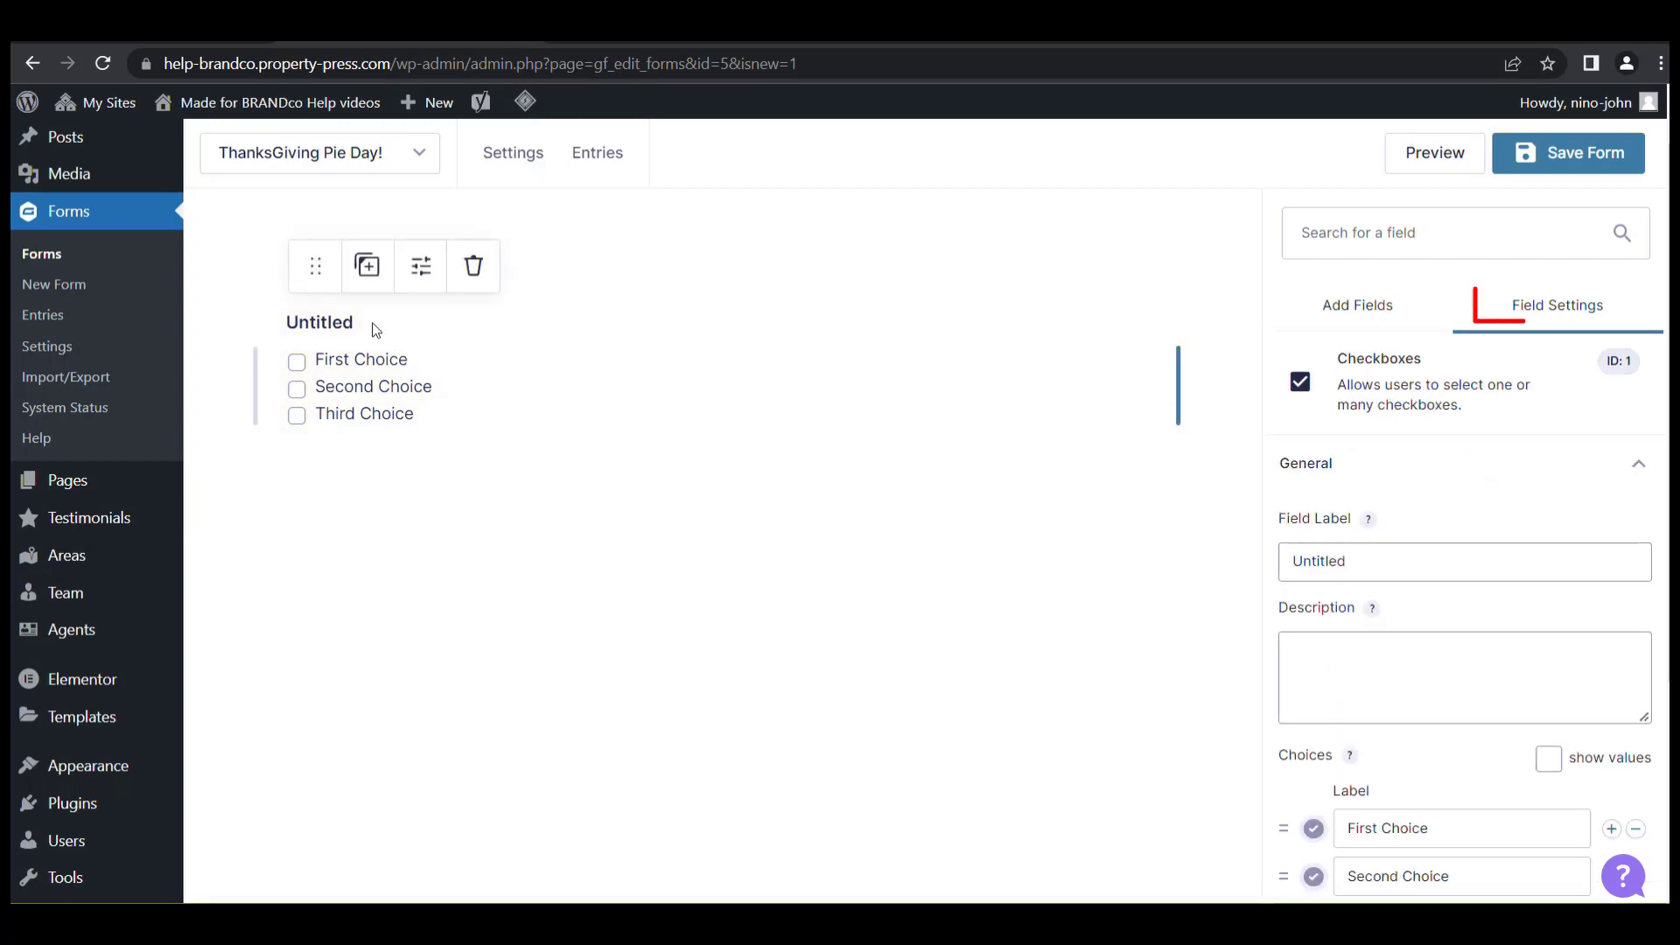
triple_click(1369, 558)
type("S")
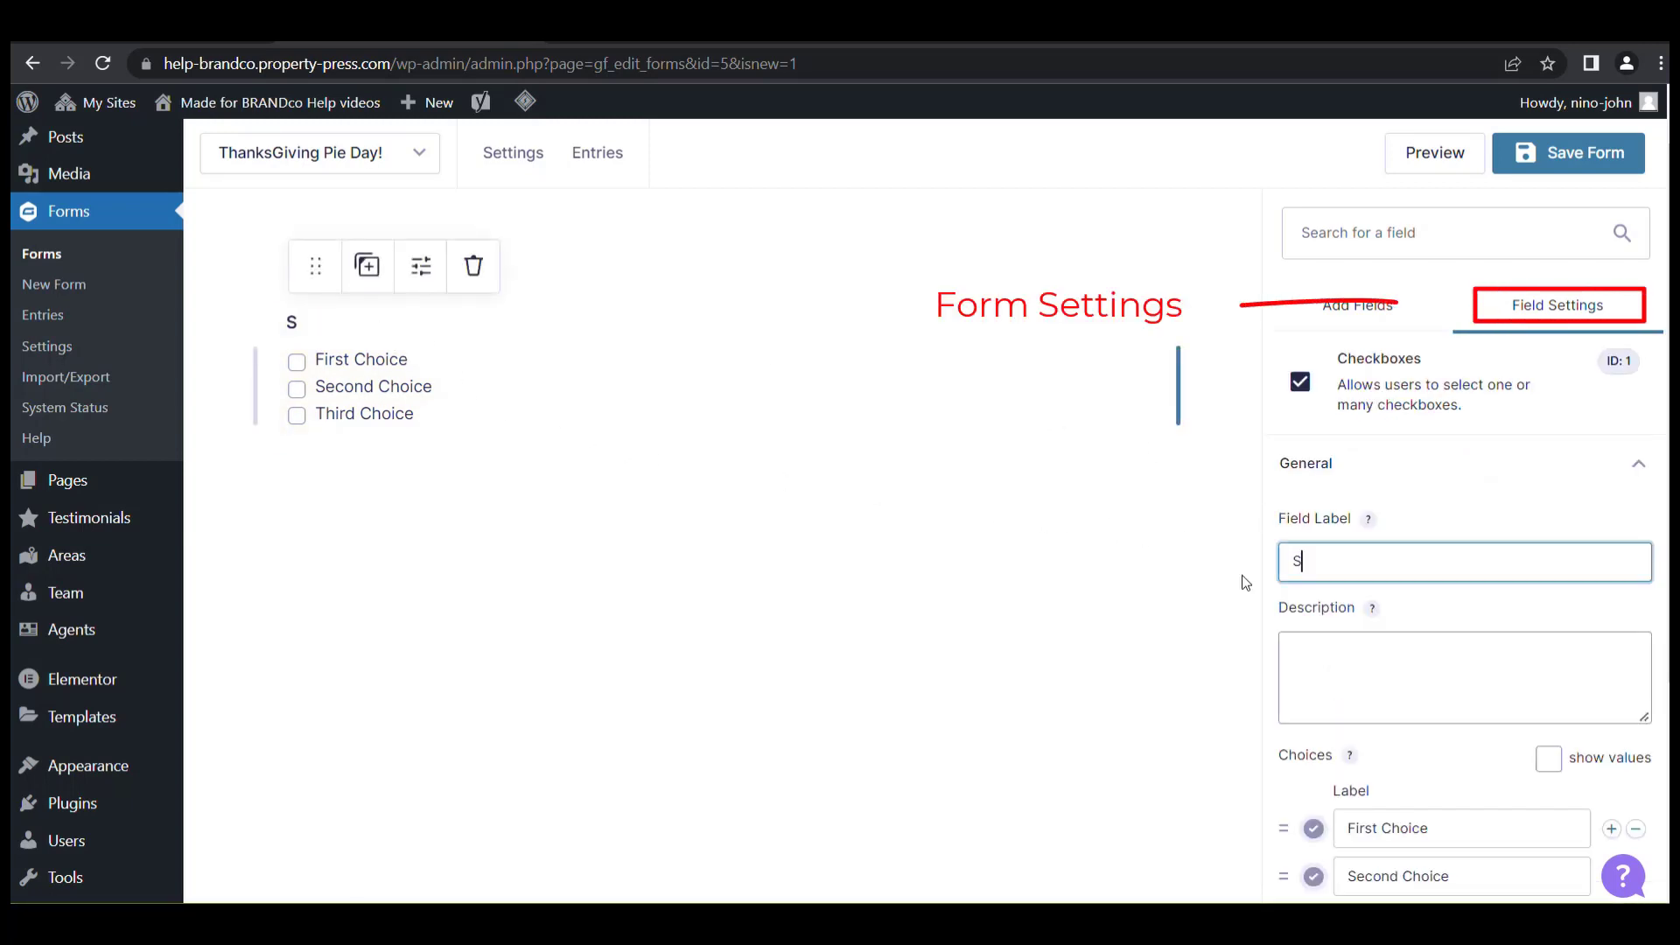
type("elect Pi")
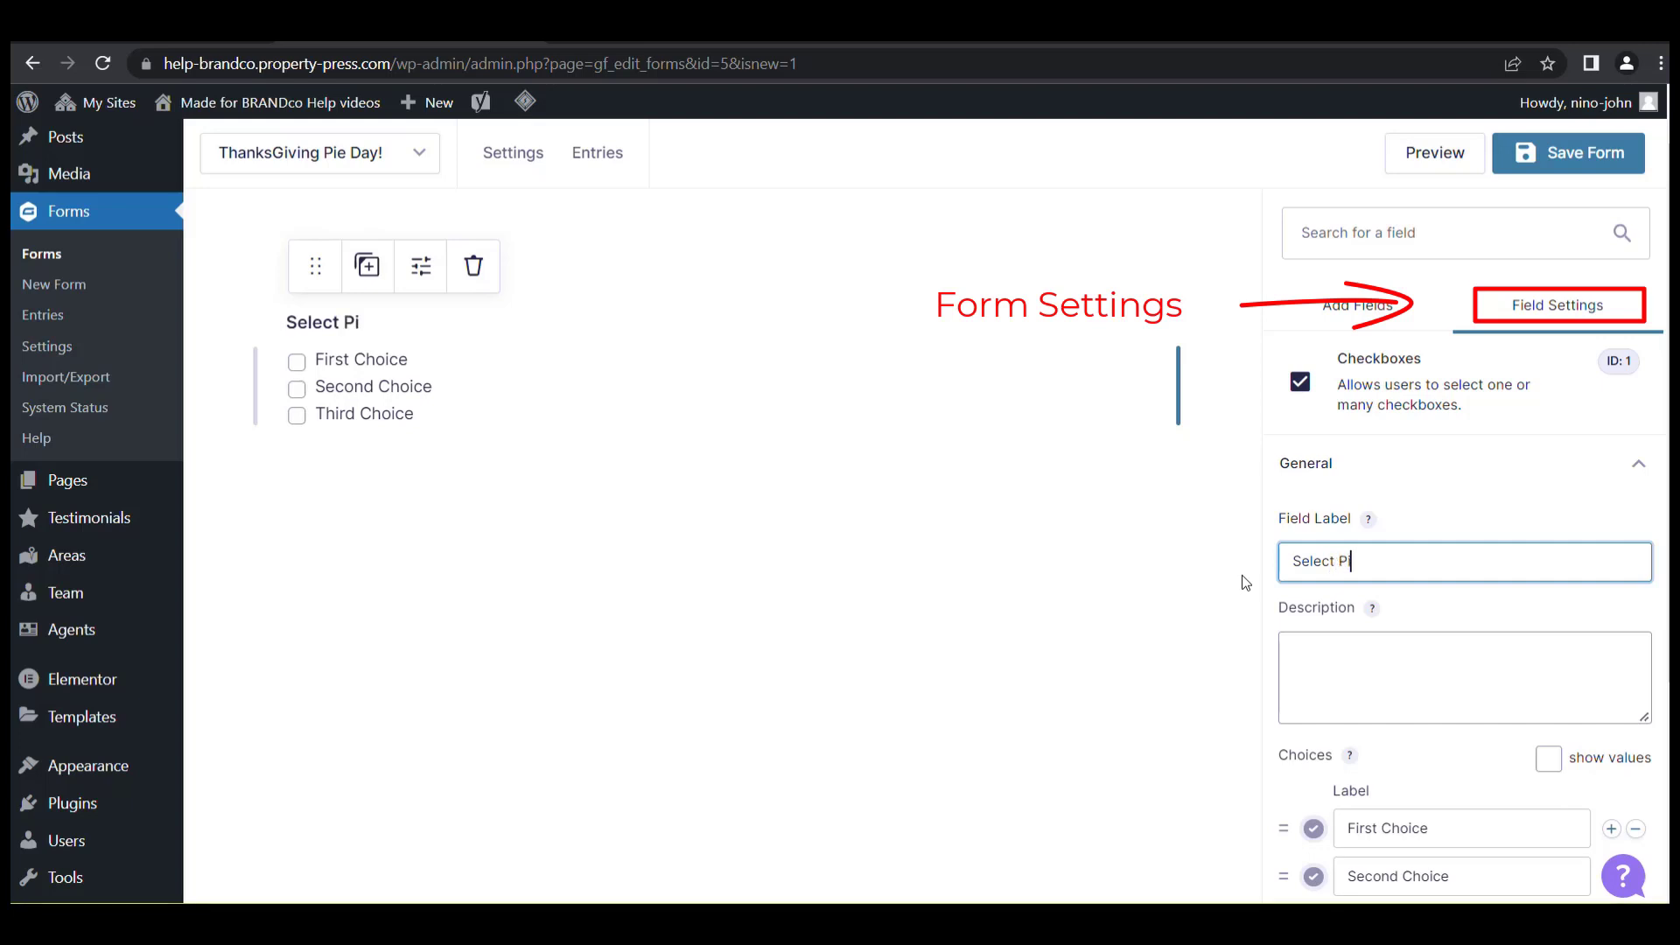
type("e preference")
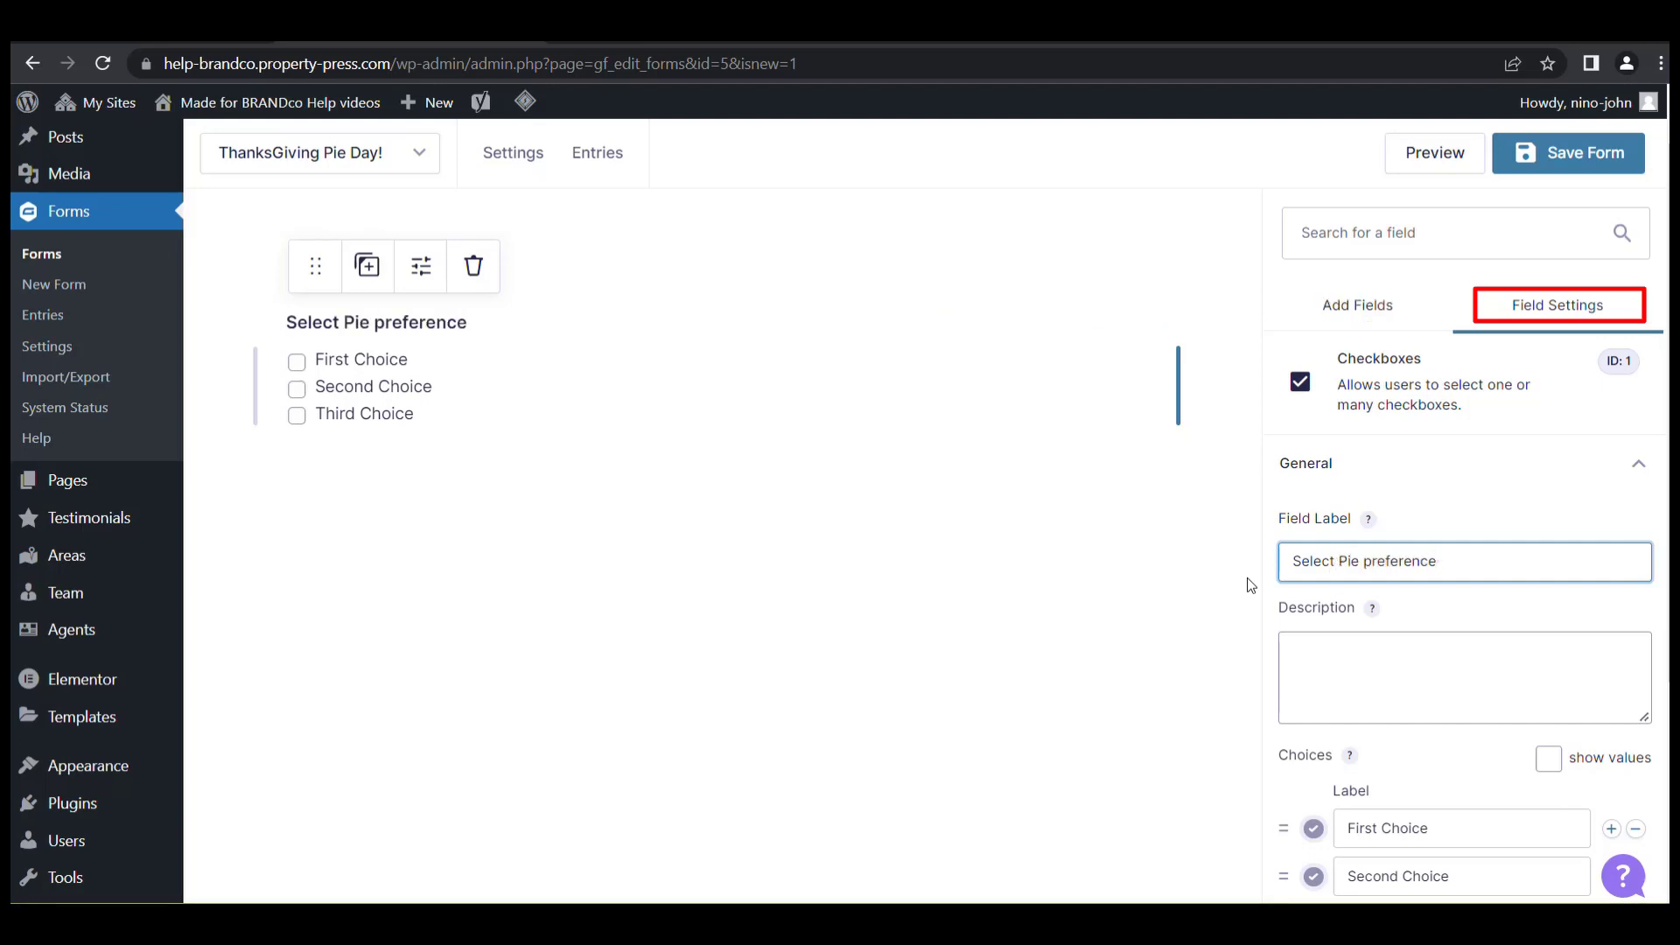
scroll(1488, 703, "down", 2)
scroll(1479, 683, "down", 1)
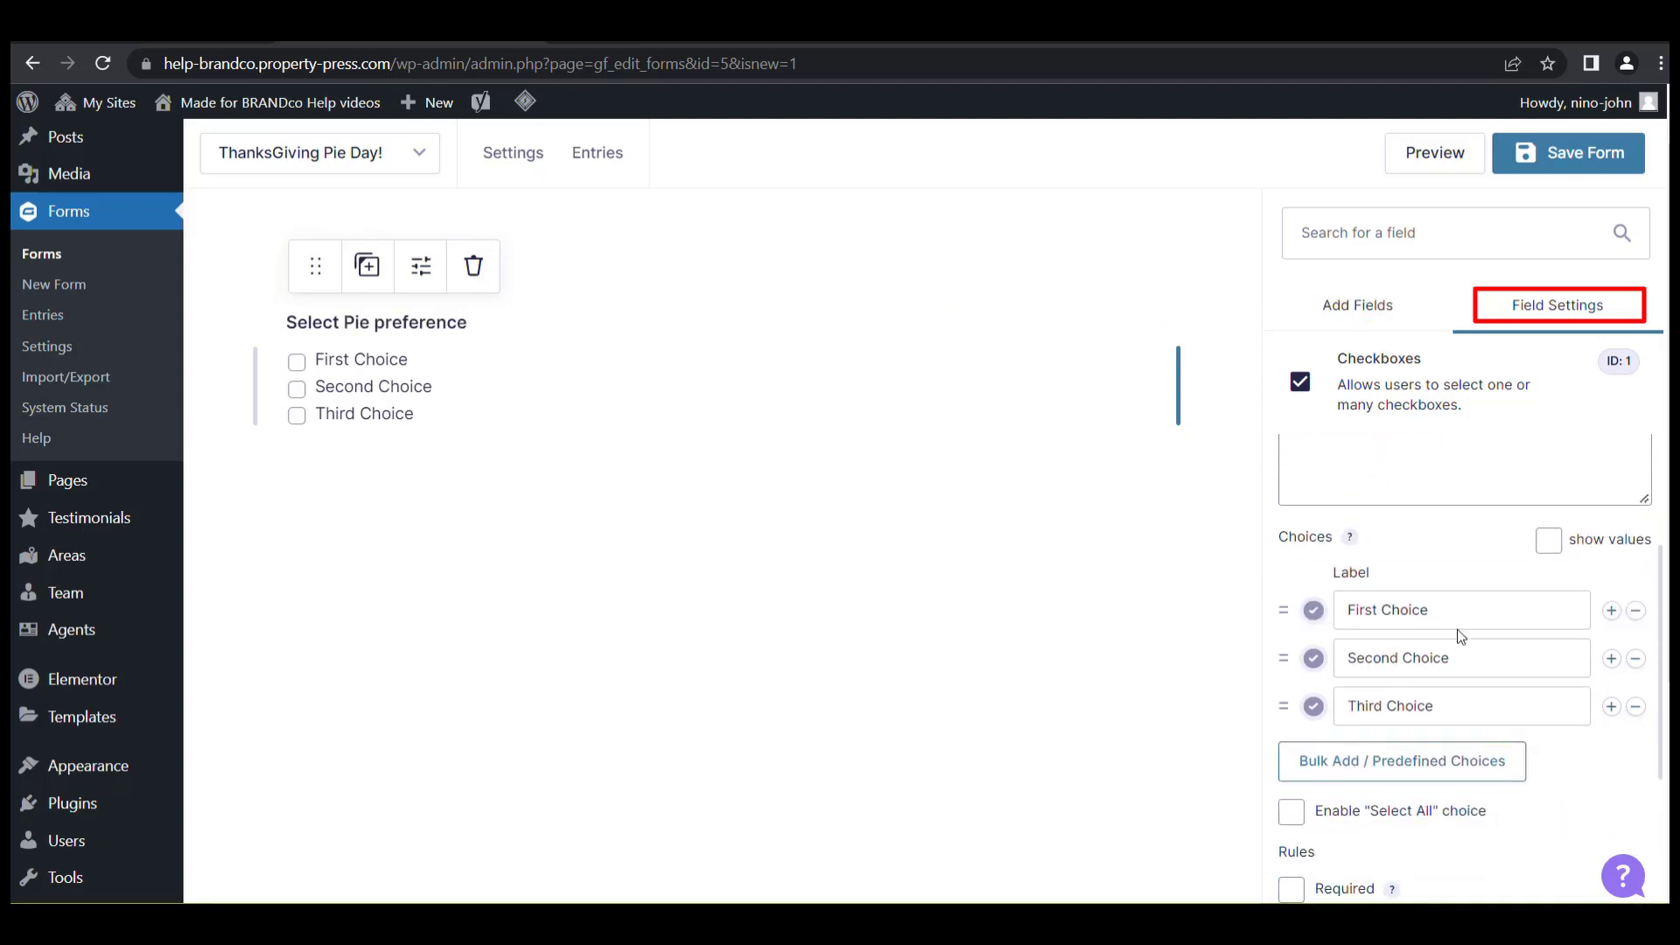
Rename the choices to Pumpkin and Apple and remove the third choice.
triple_click(1451, 619)
type("Pumpkin")
left_click_drag(1449, 657, 1340, 655)
type("A")
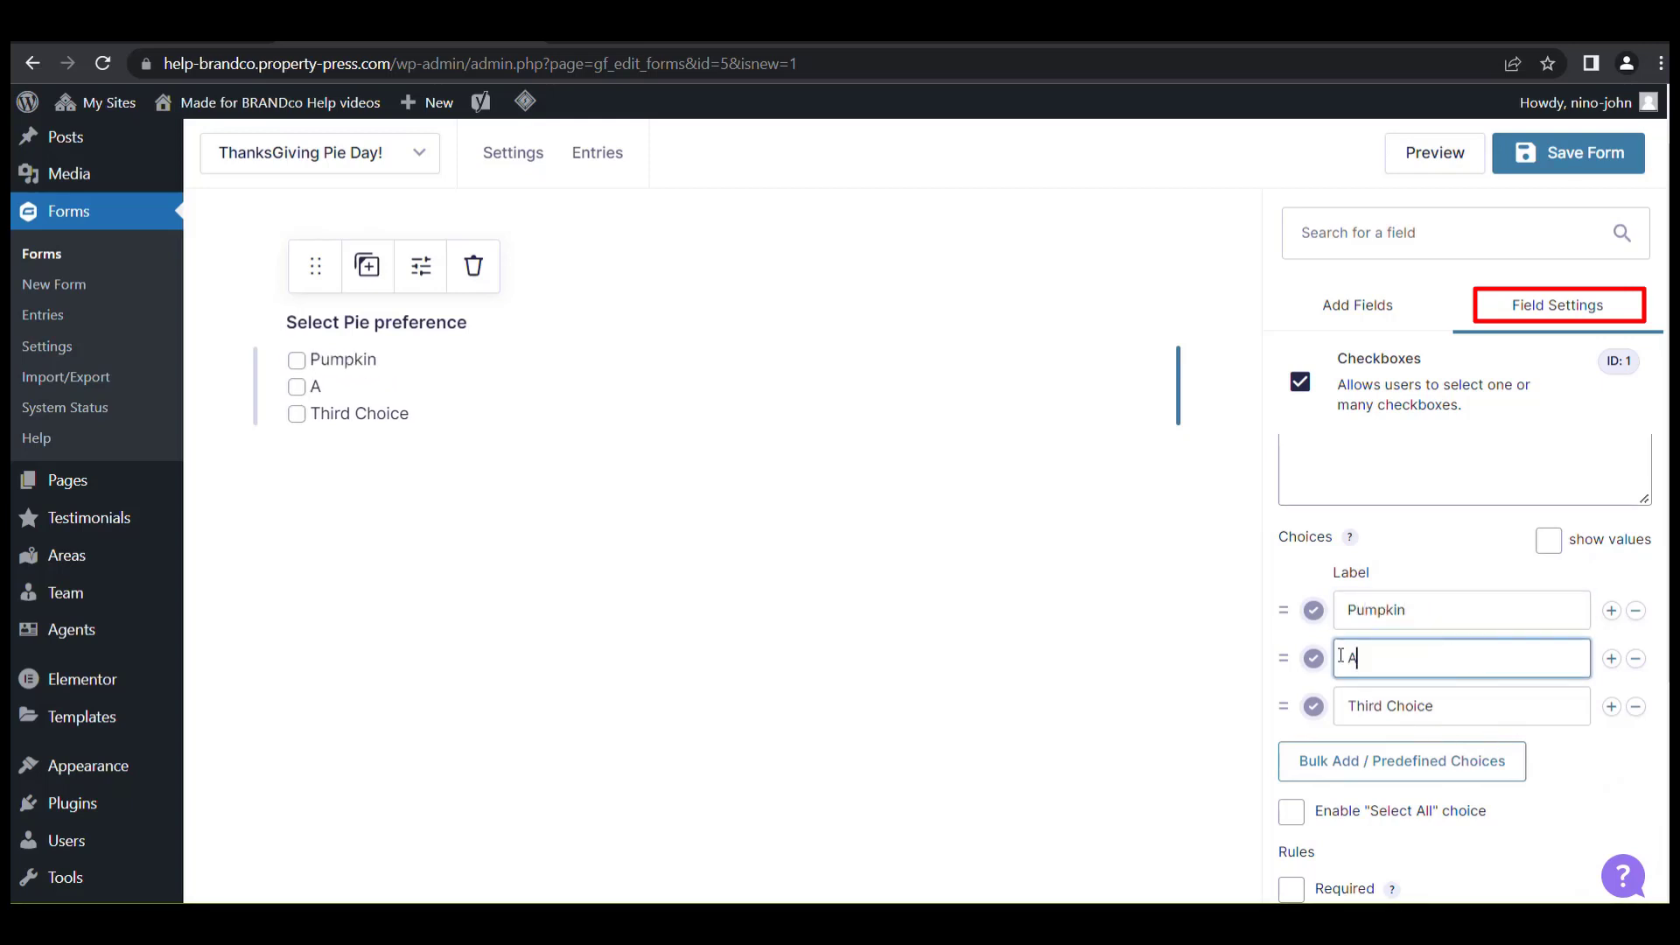
type("pple")
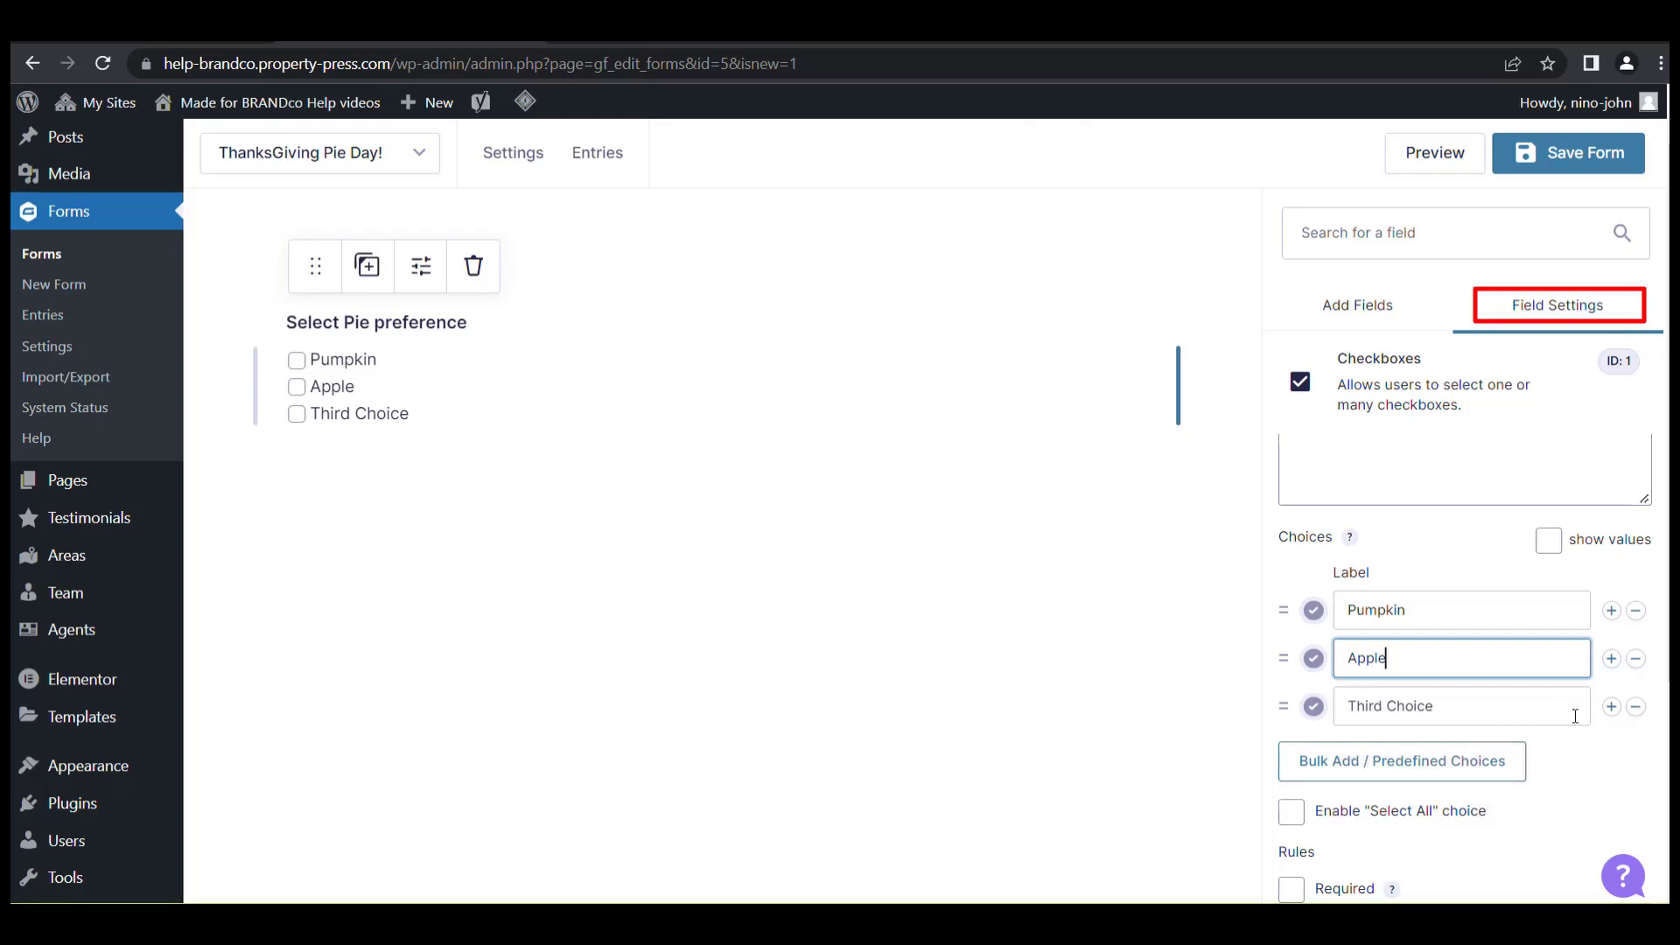
left_click(1635, 706)
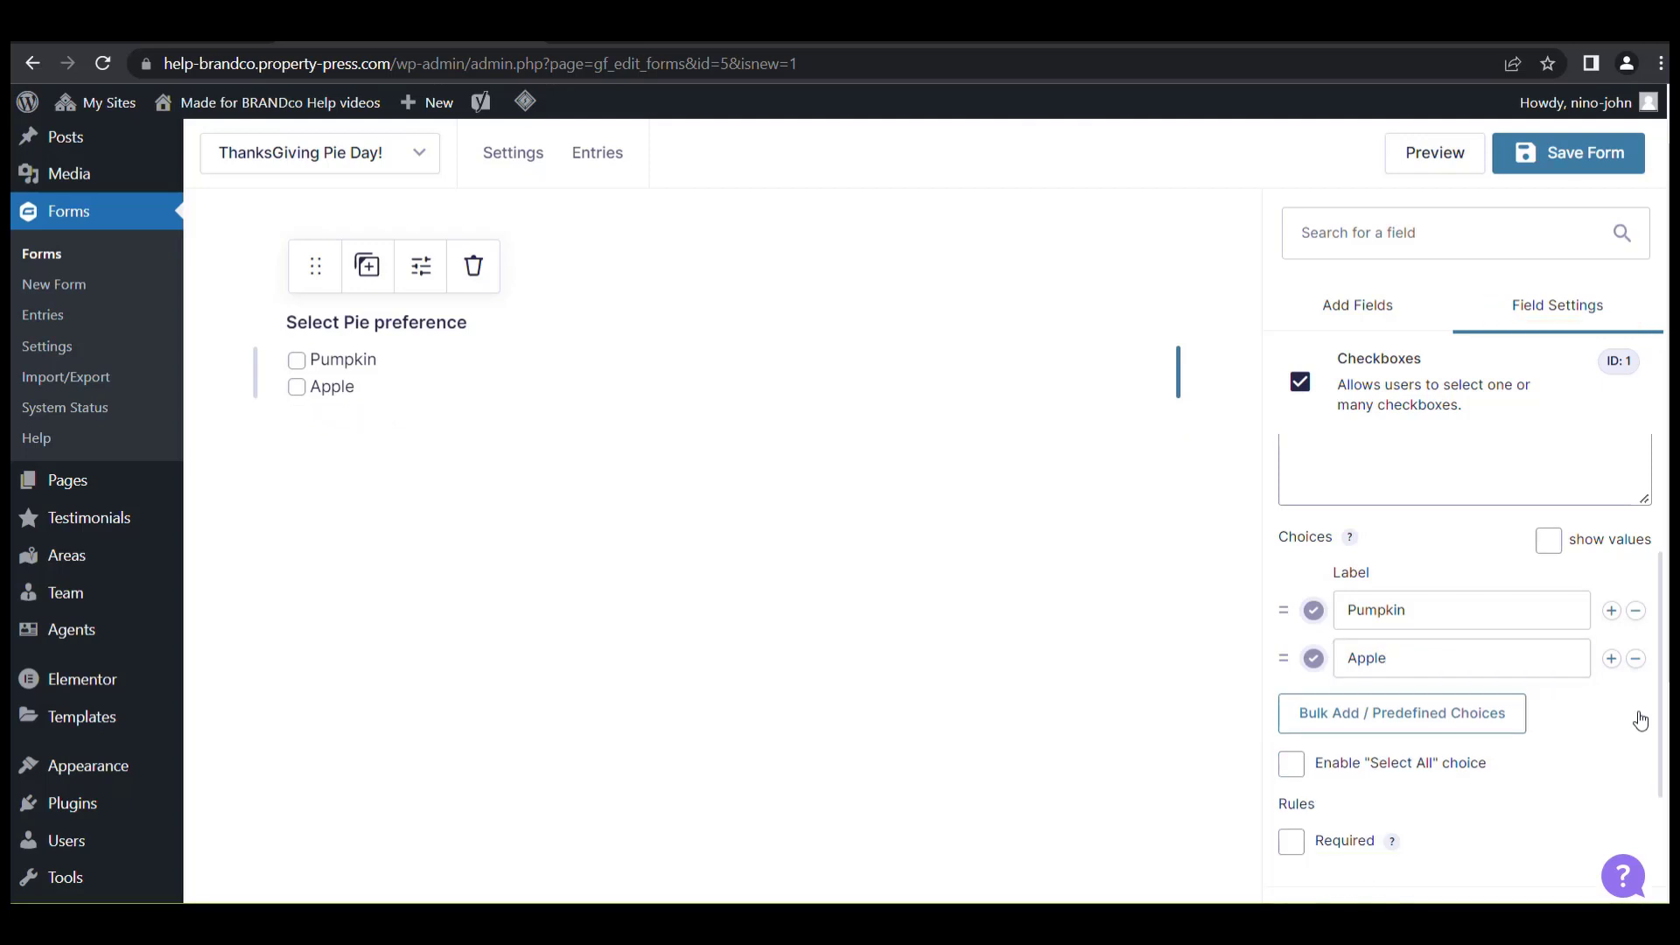
left_click(1611, 661)
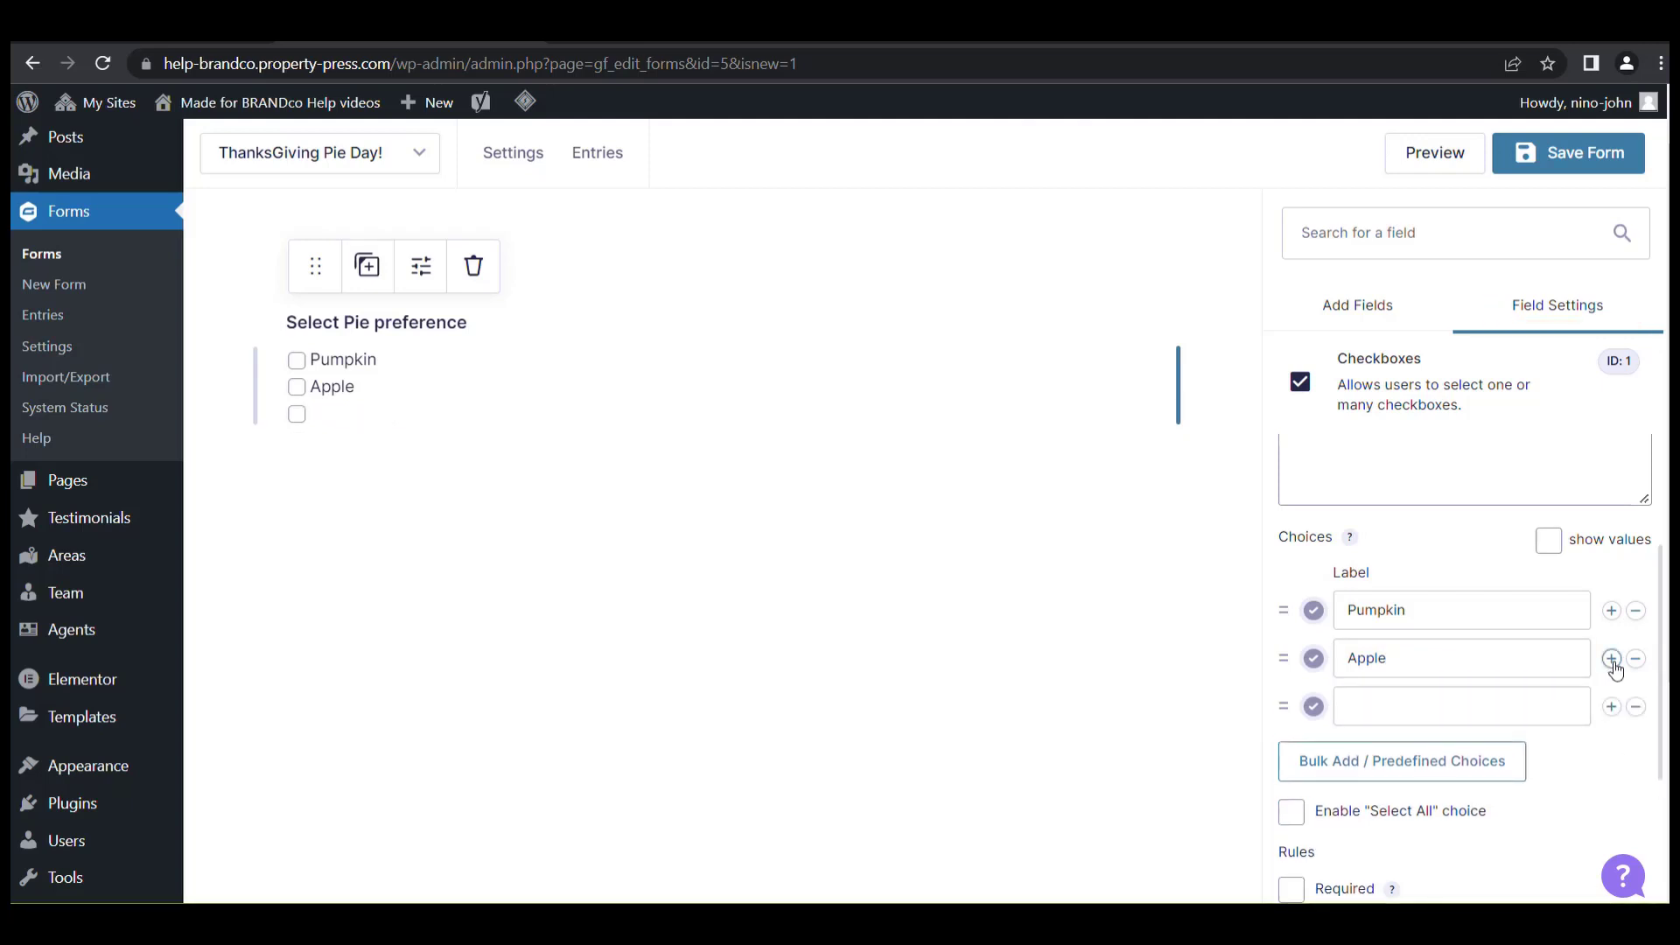
left_click(1635, 706)
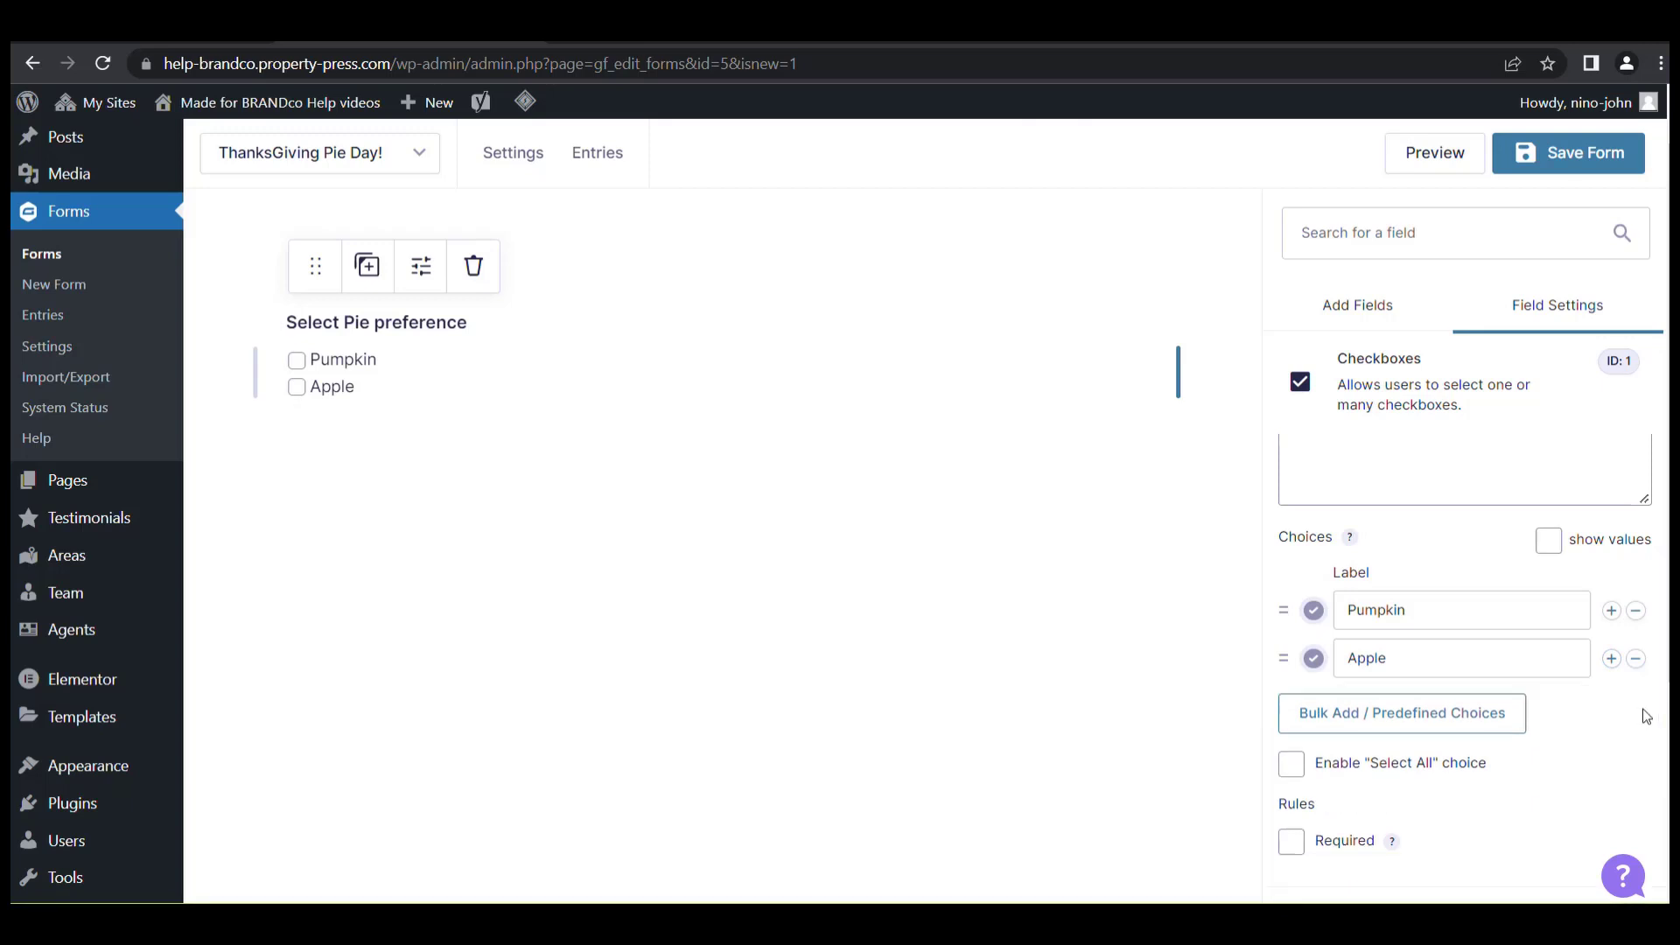
scroll(560, 397, "down", 1)
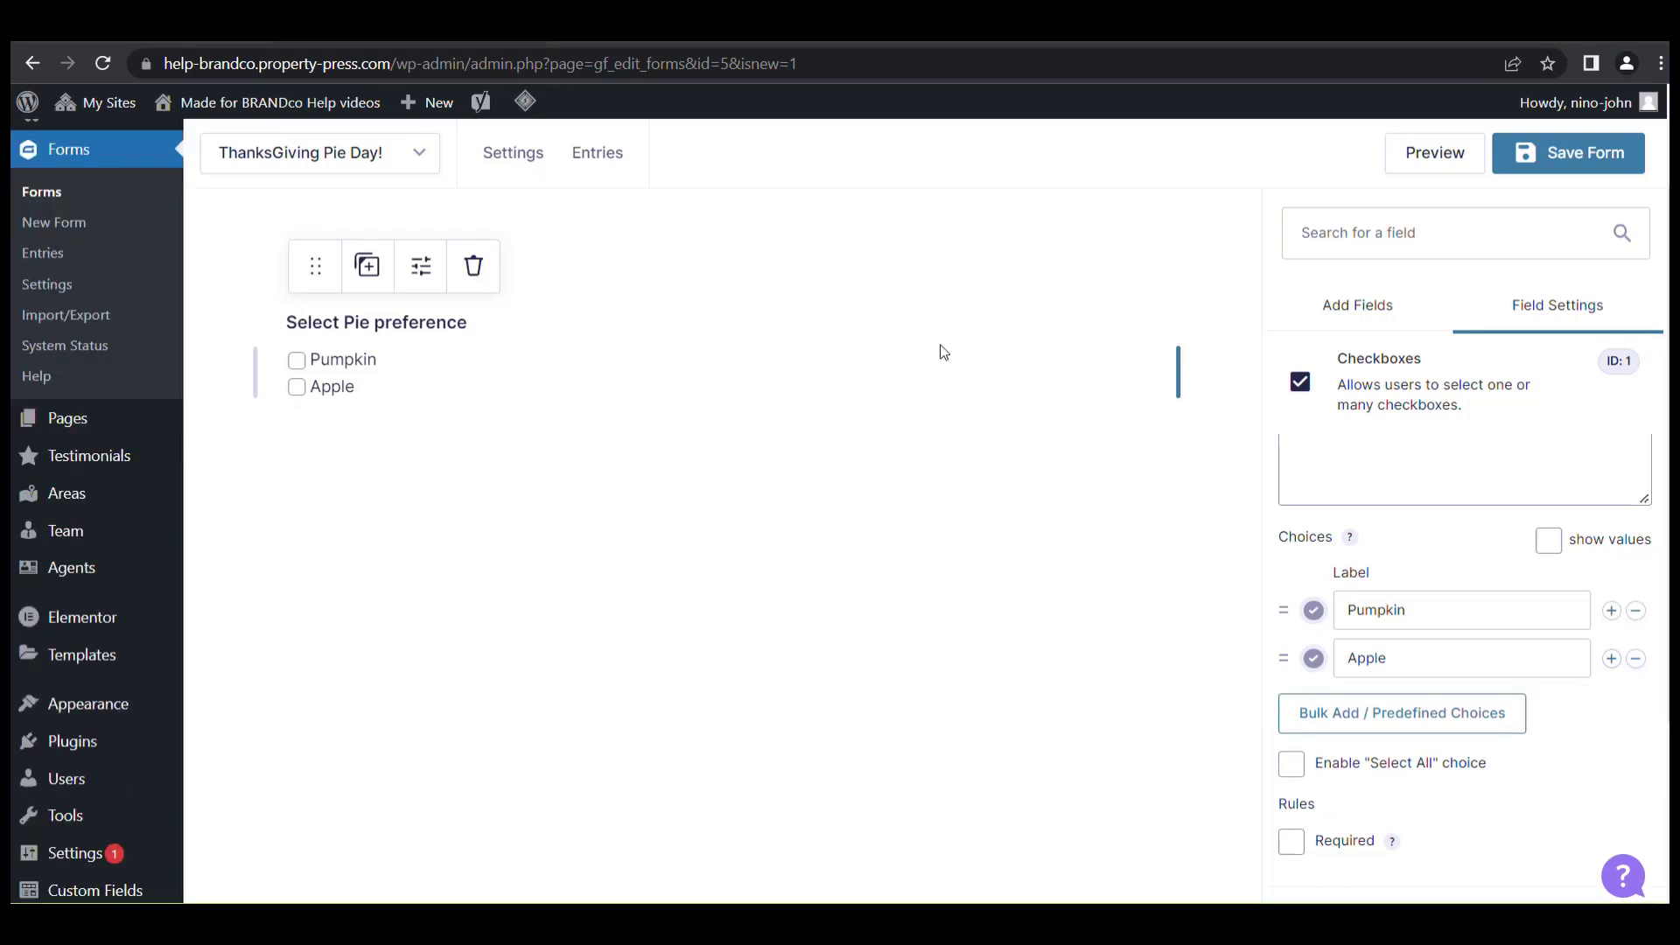
Make the Select Pie preference checkbox field required.
left_click(1367, 314)
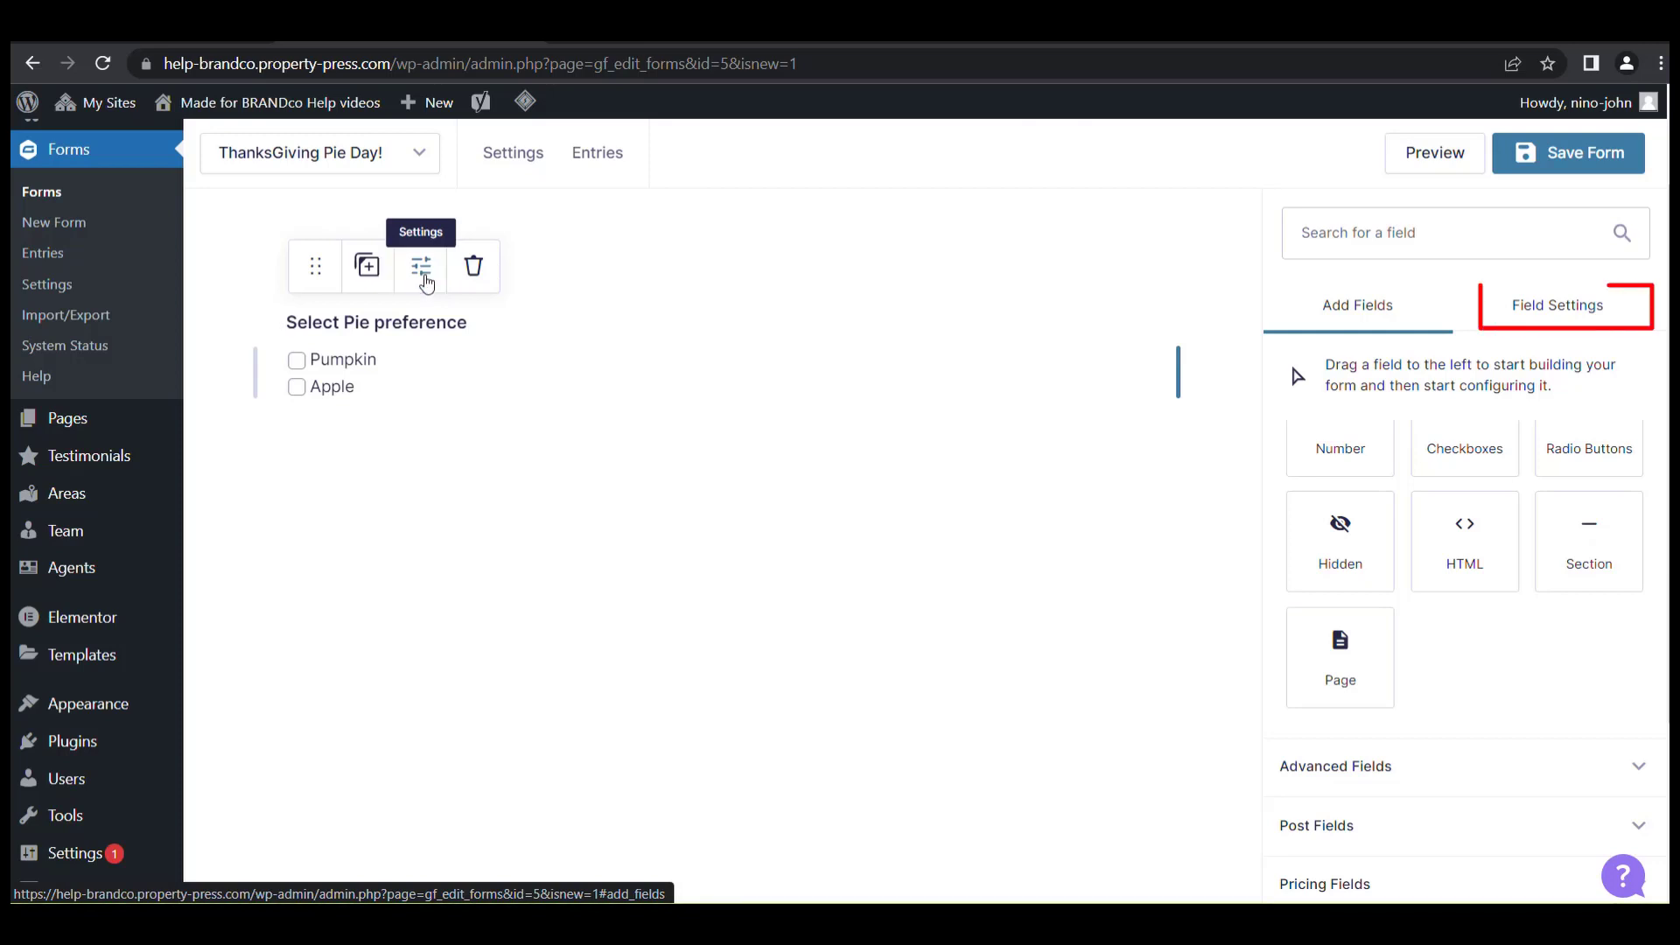
left_click(426, 280)
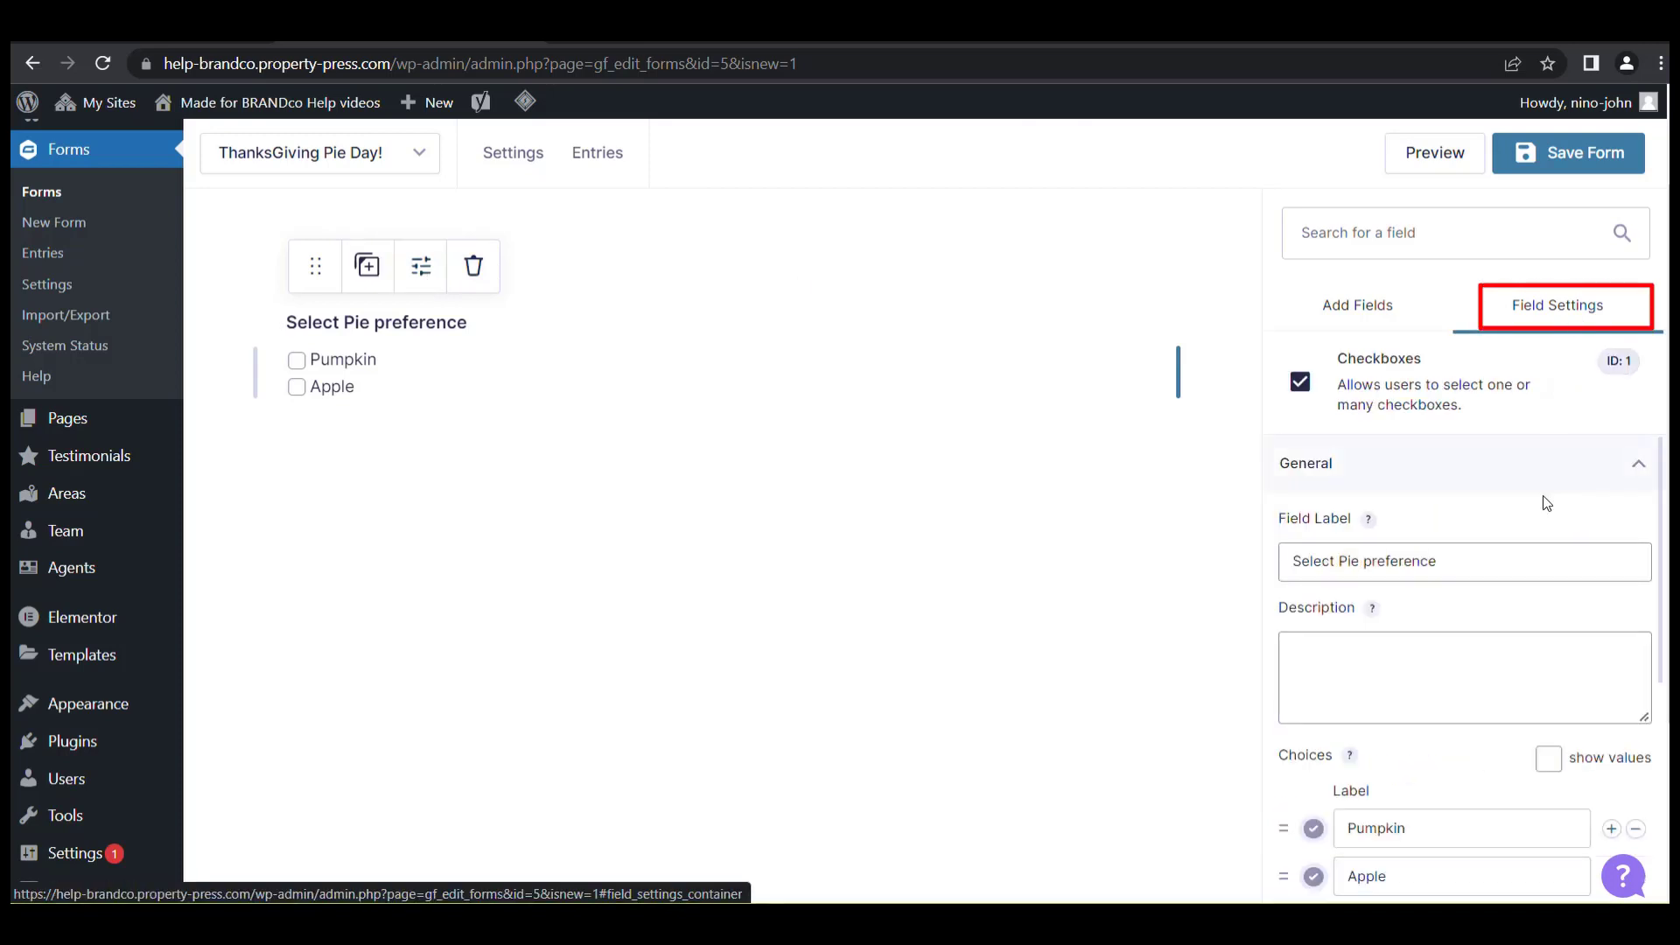
scroll(1546, 503, "down", 3)
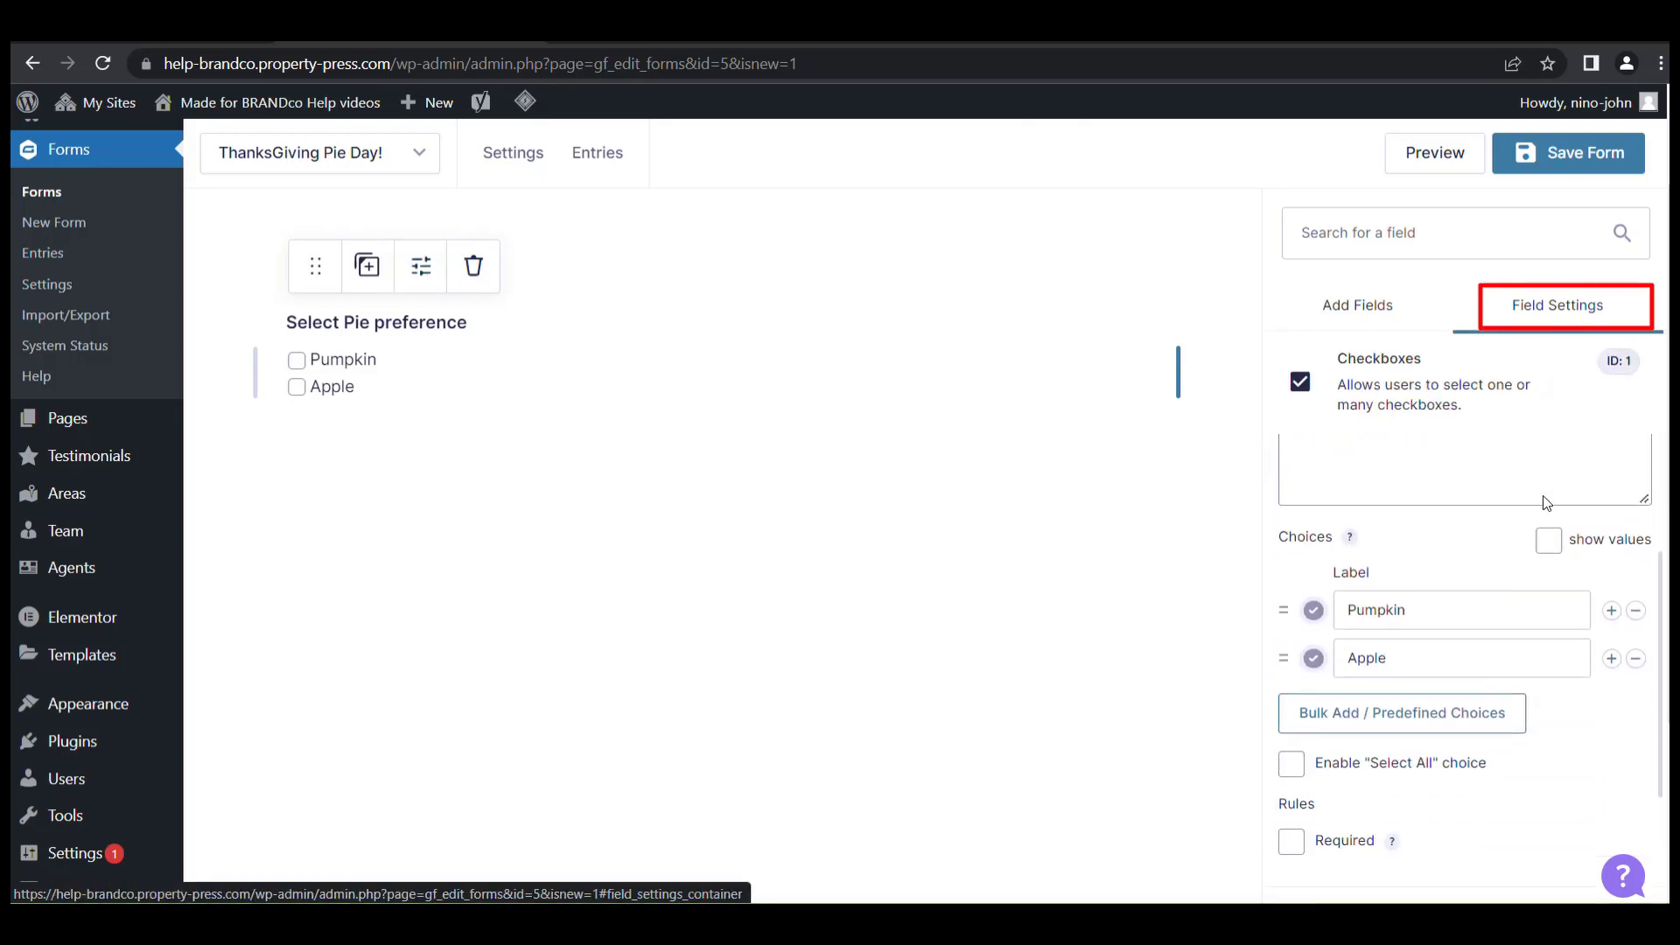
left_click(1294, 858)
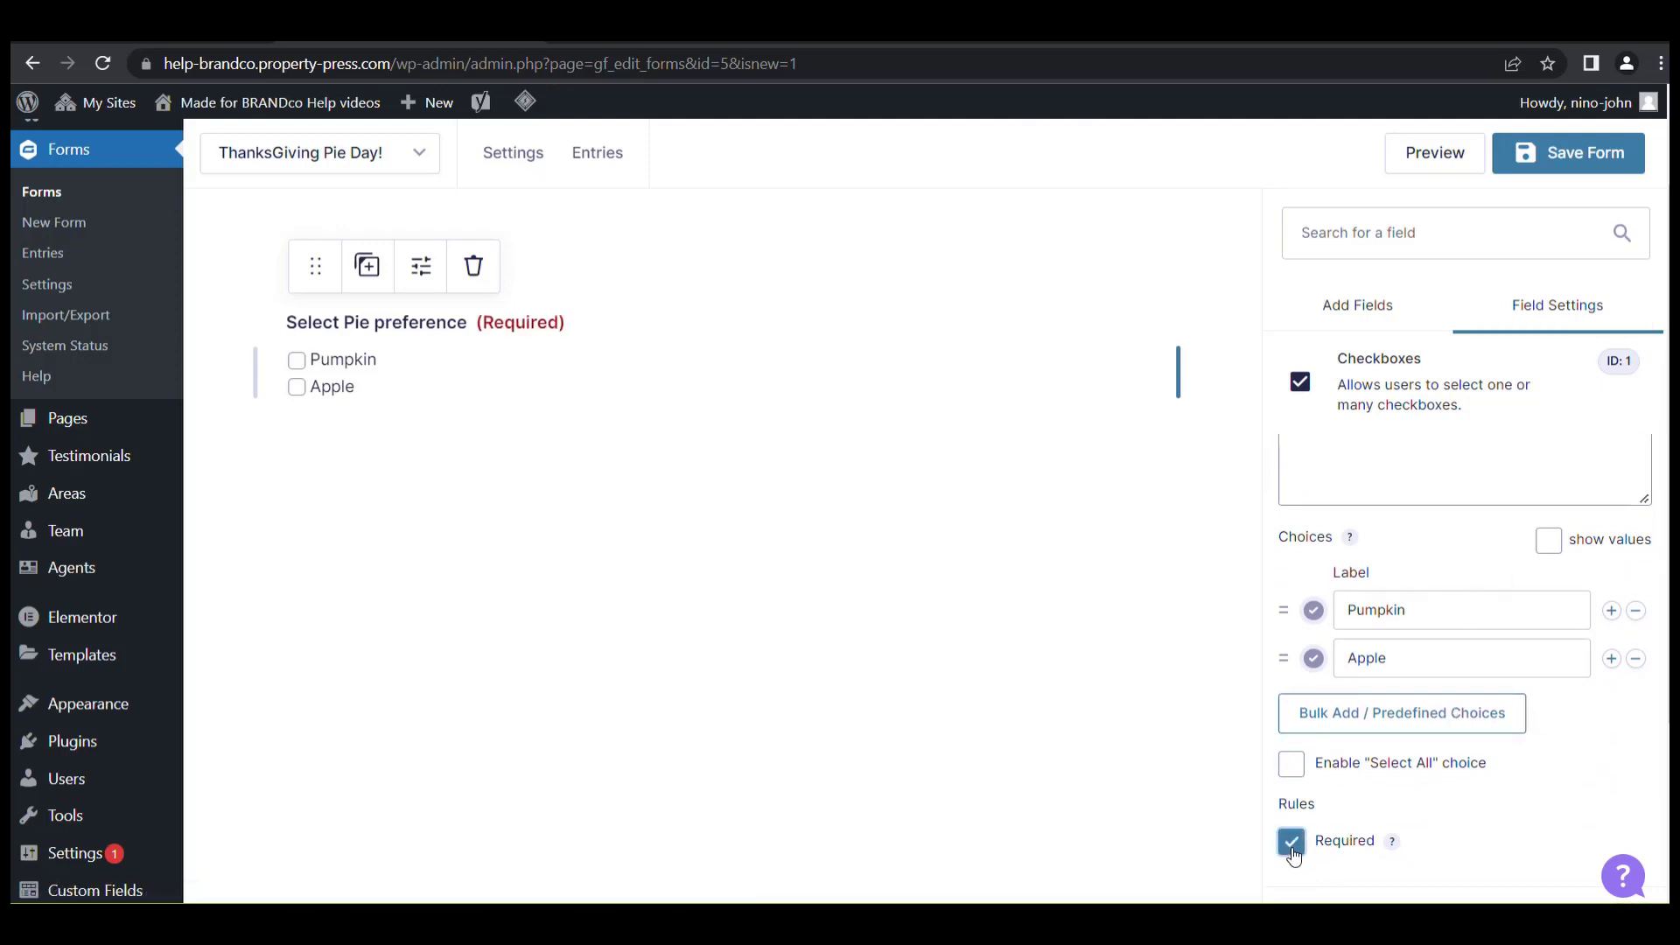
scroll(1496, 812, "down", 2)
Expand the field's Appearance and Advanced options to review them.
left_click(1638, 698)
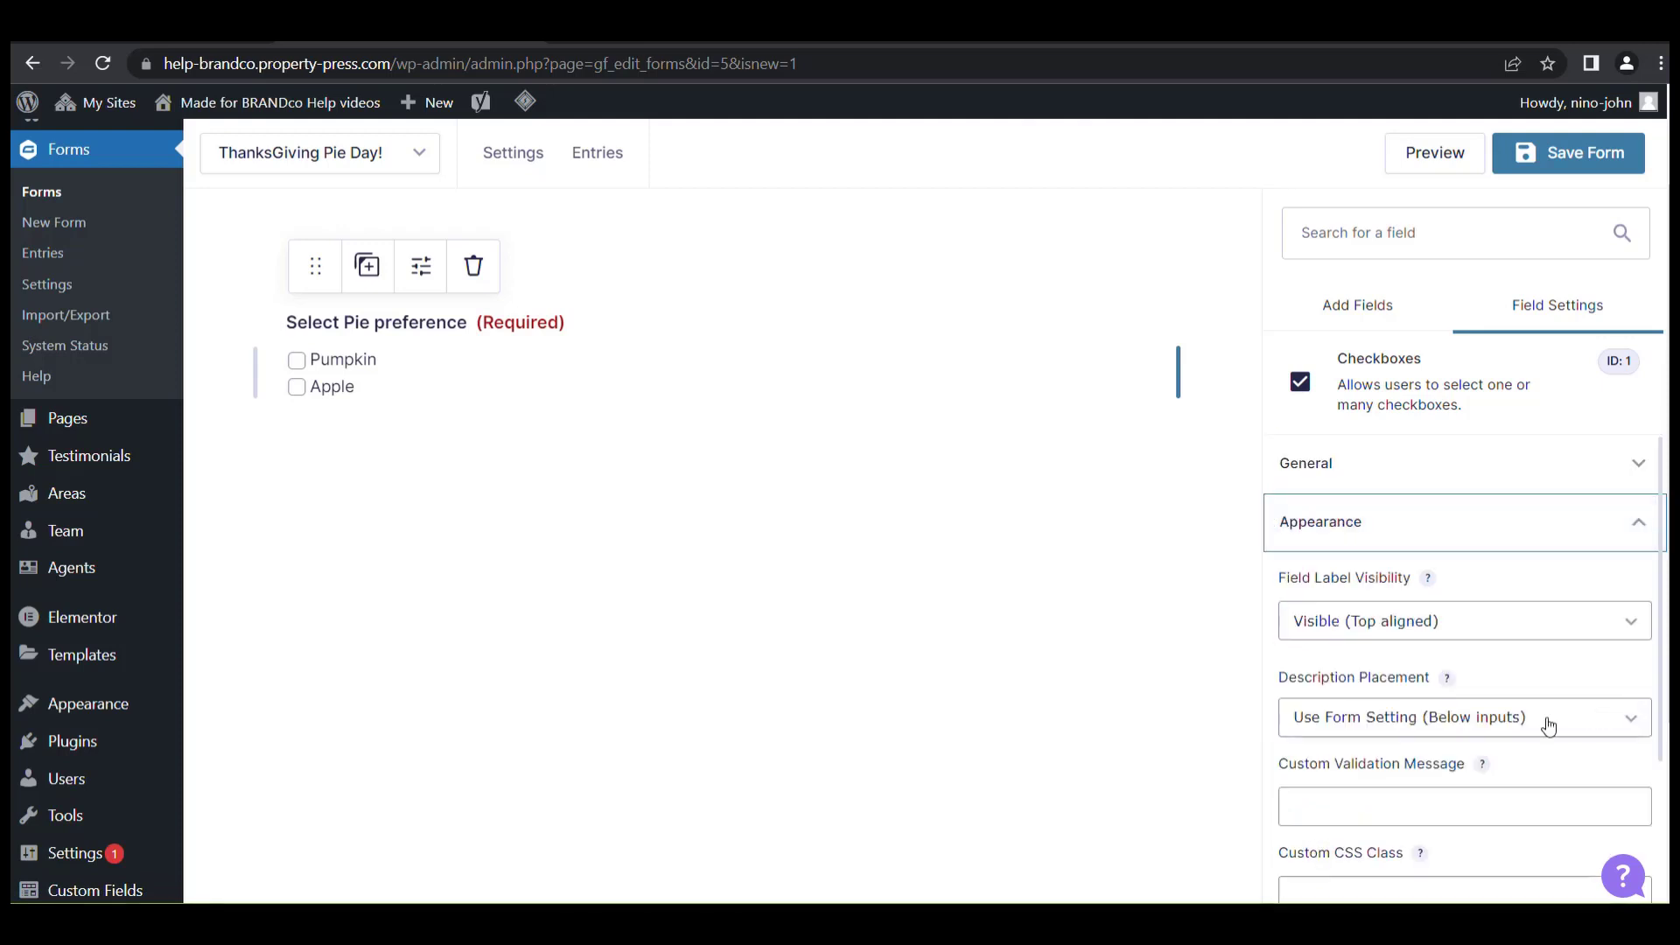
scroll(1456, 705, "down", 1)
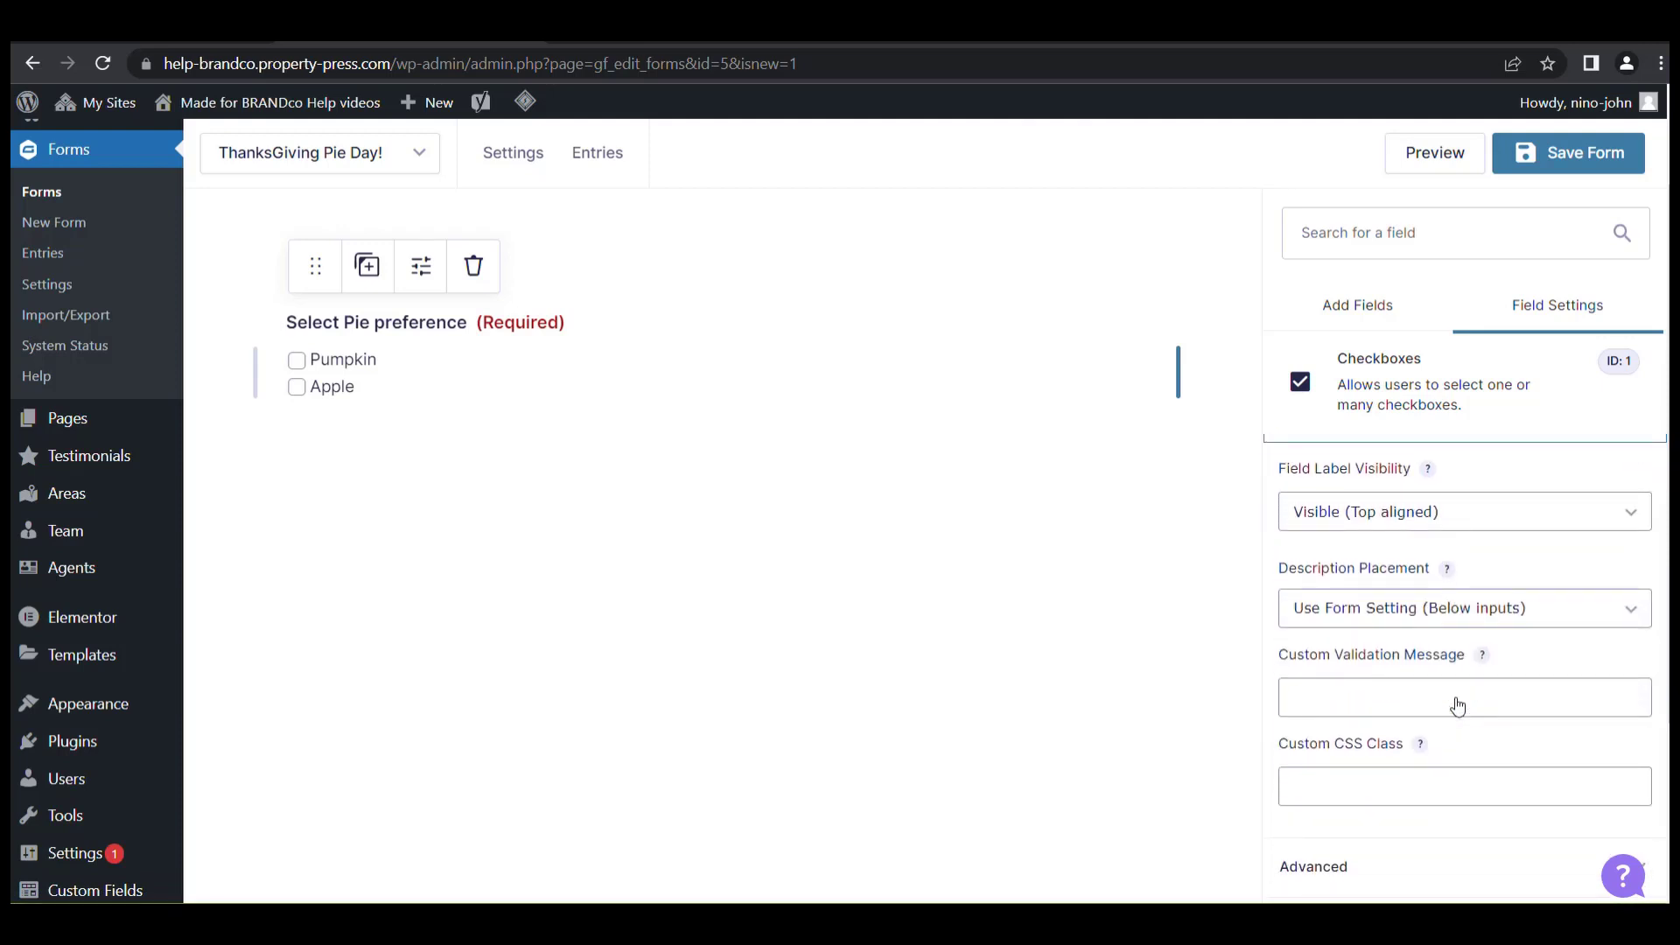
scroll(1456, 705, "down", 1)
left_click(1621, 760)
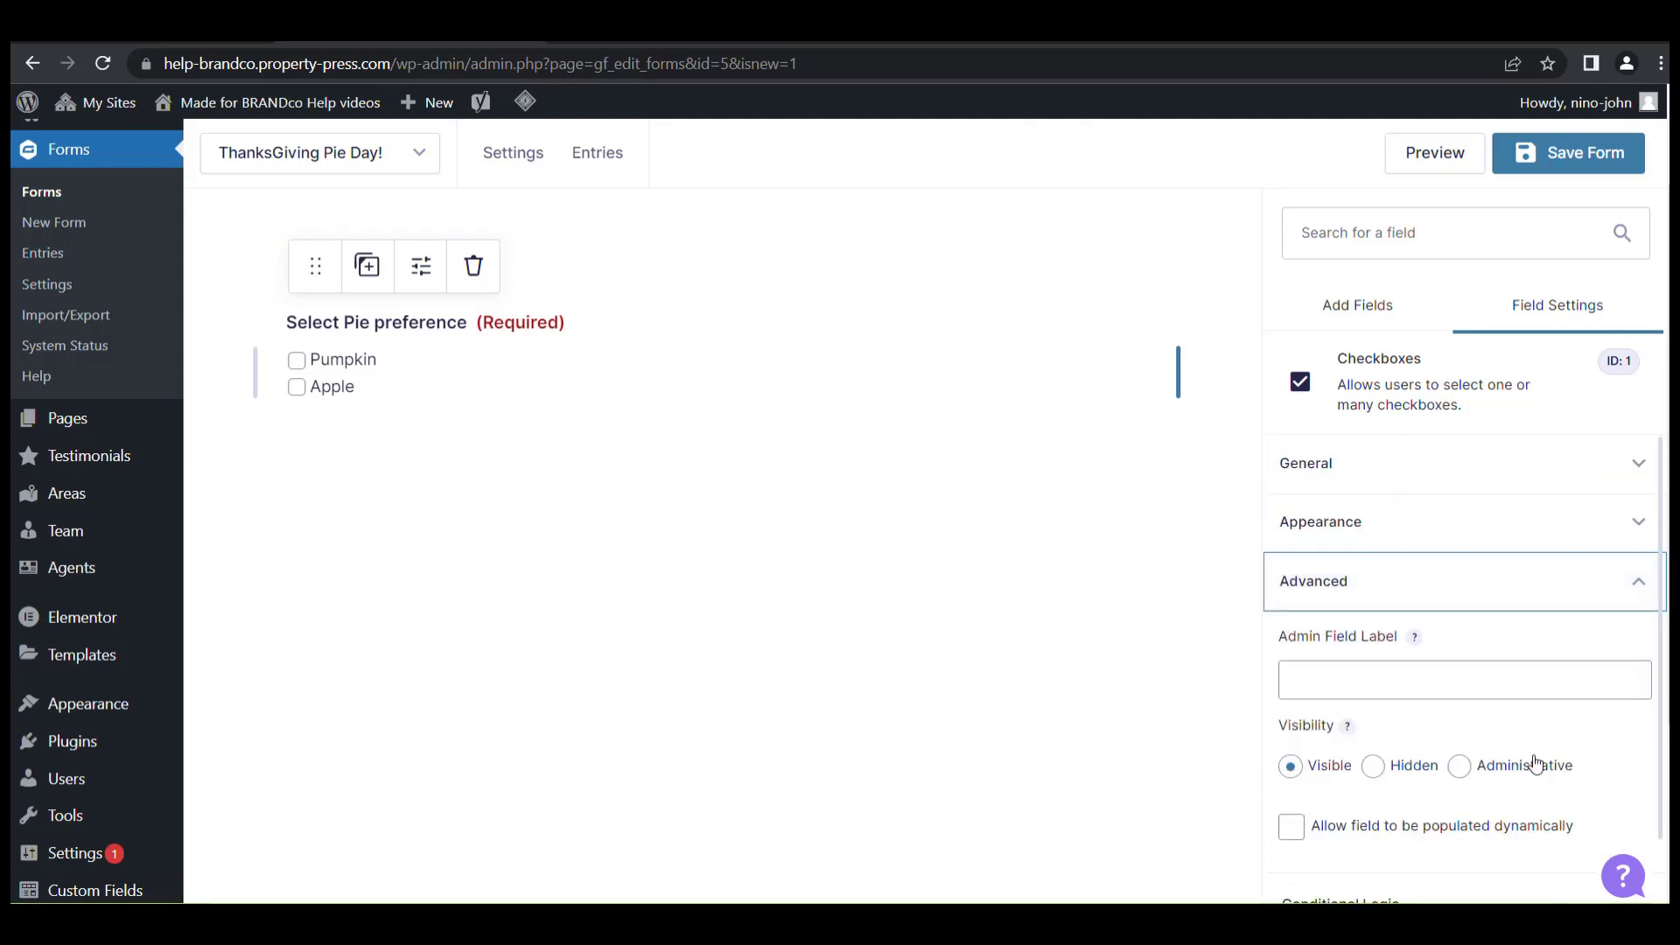
scroll(1473, 764, "down", 1)
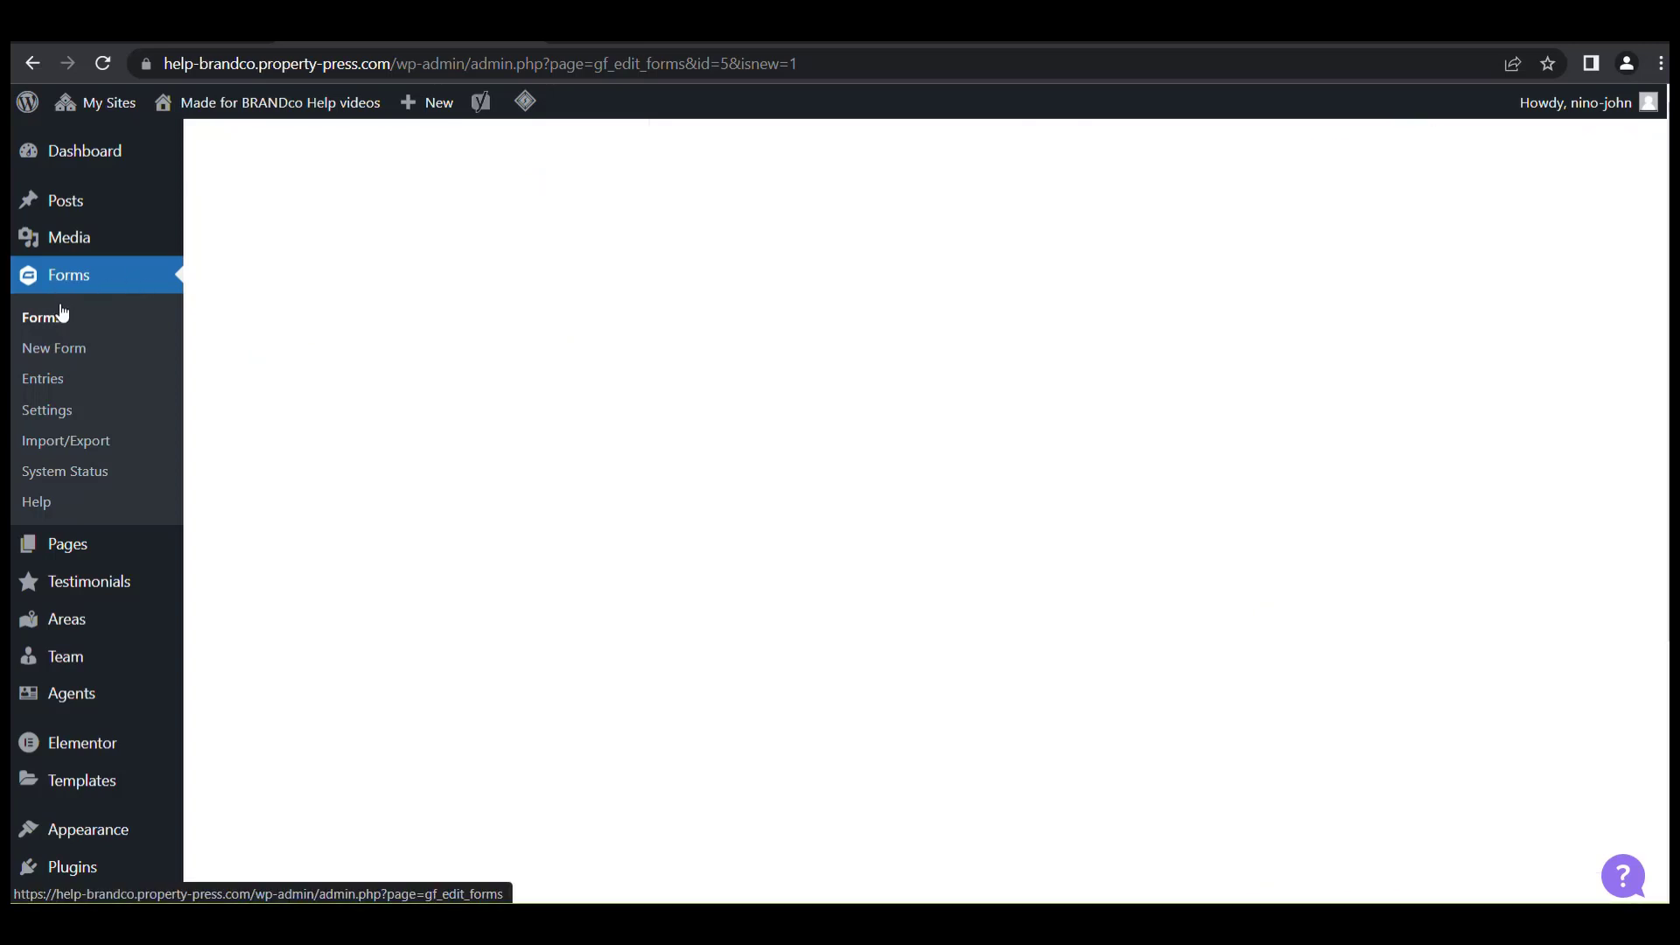
Open the ThanksGiving Pie Day! form's Notifications settings from the forms list.
left_click(49, 321)
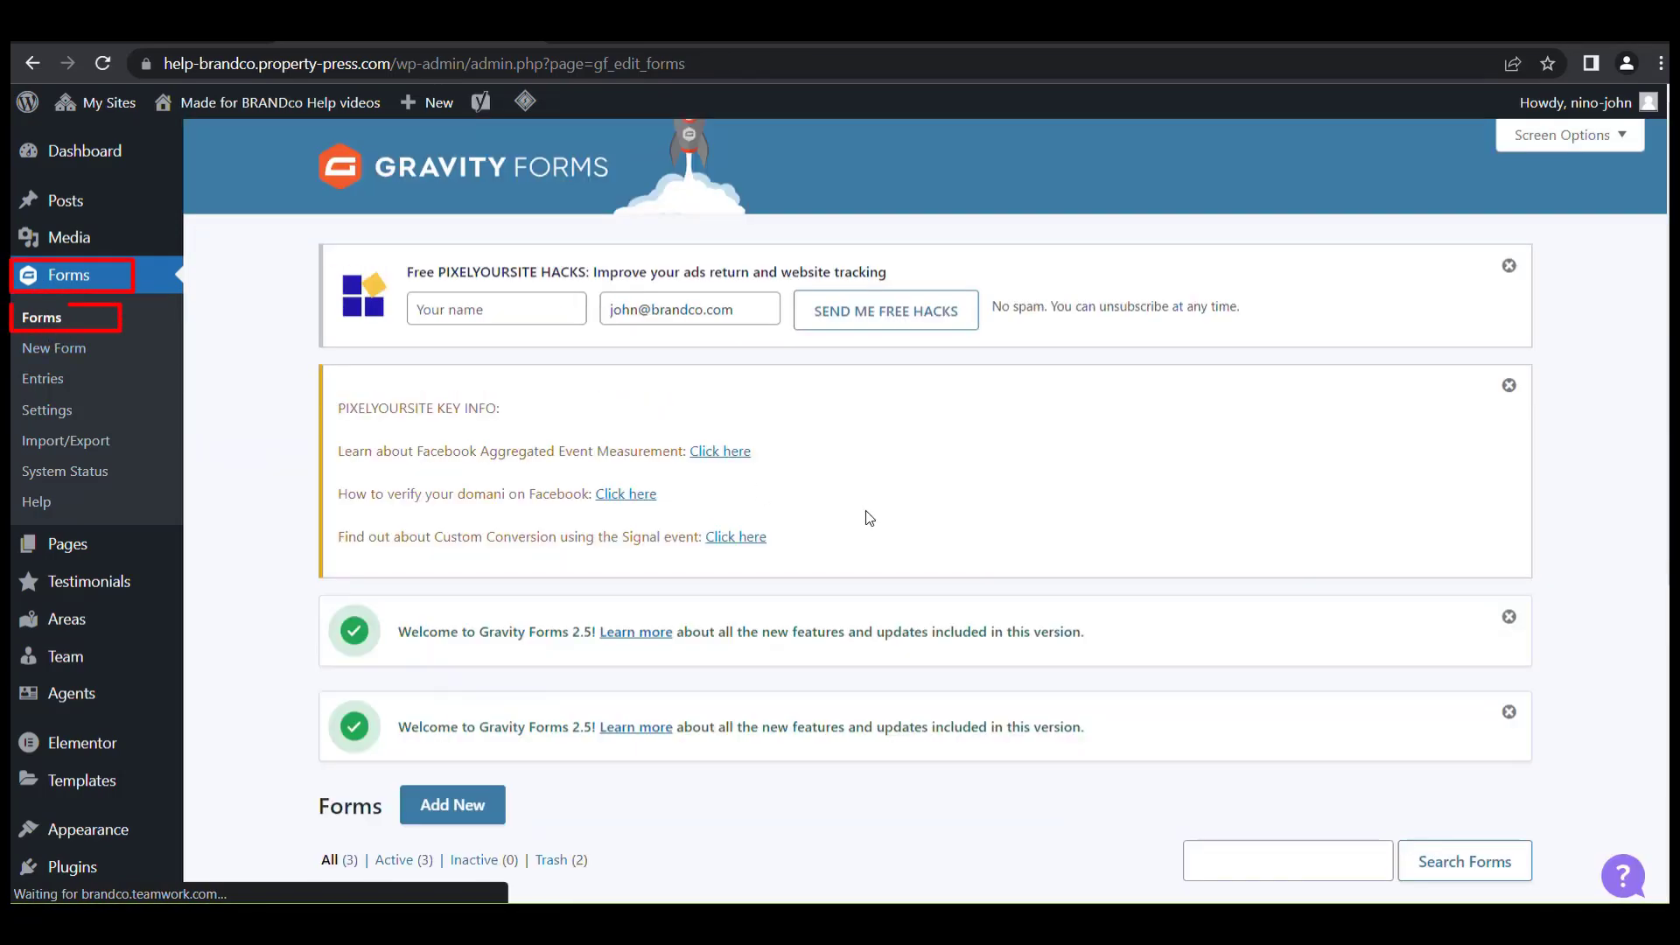
scroll(899, 506, "down", 2)
scroll(899, 506, "down", 4)
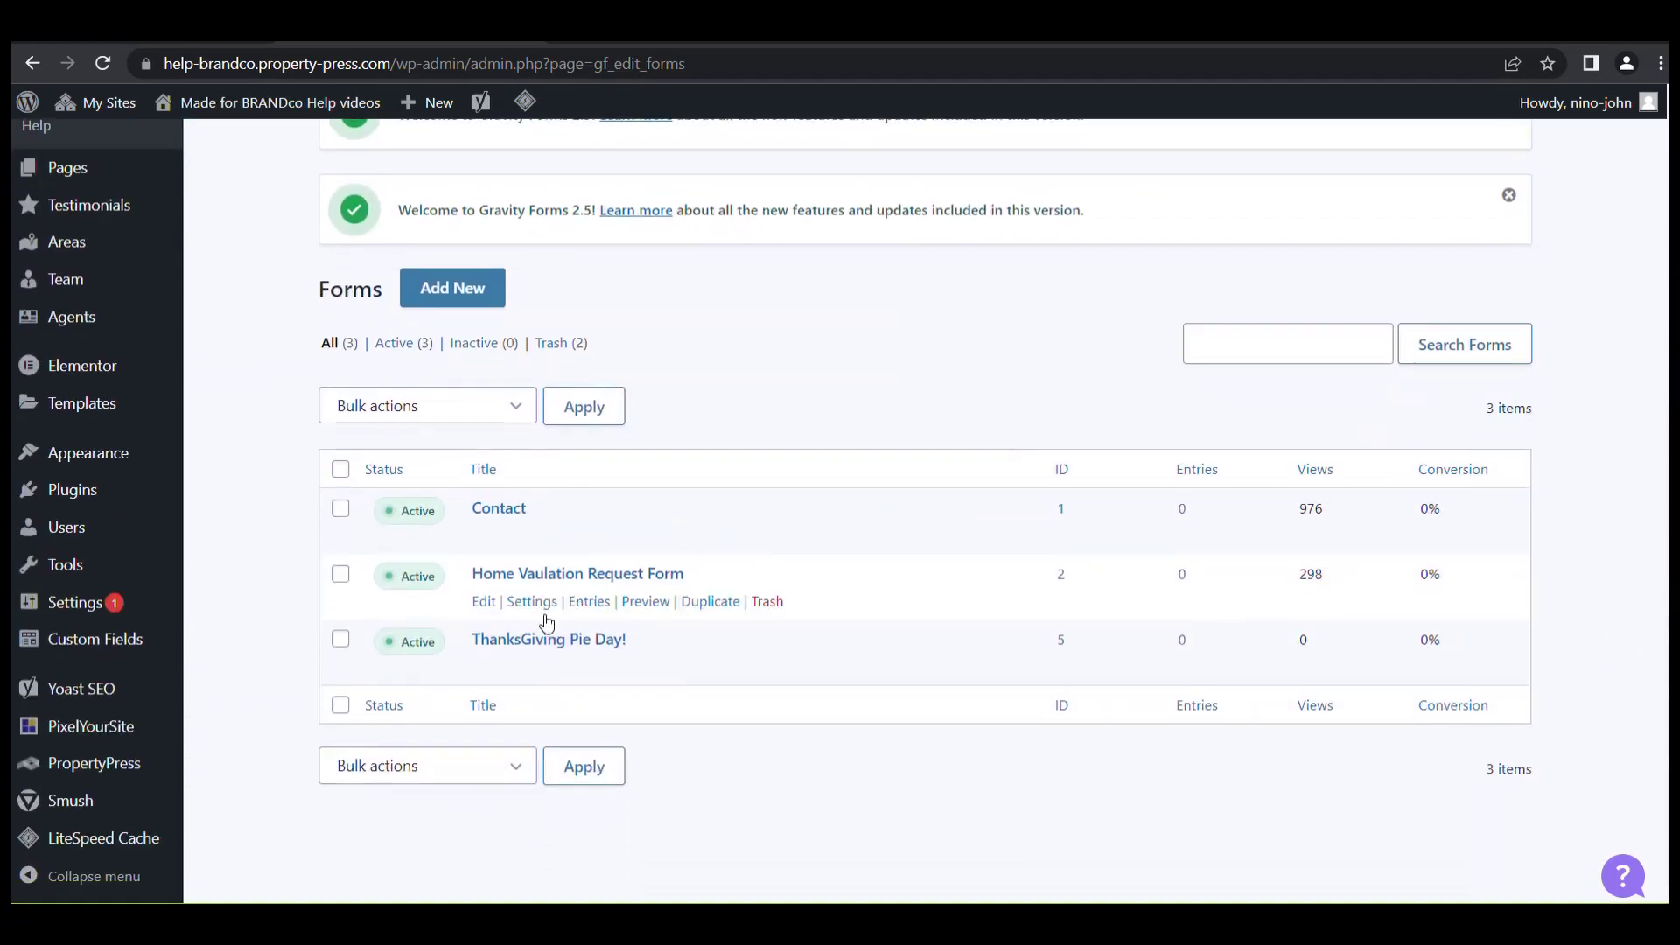
mouse_move(532, 666)
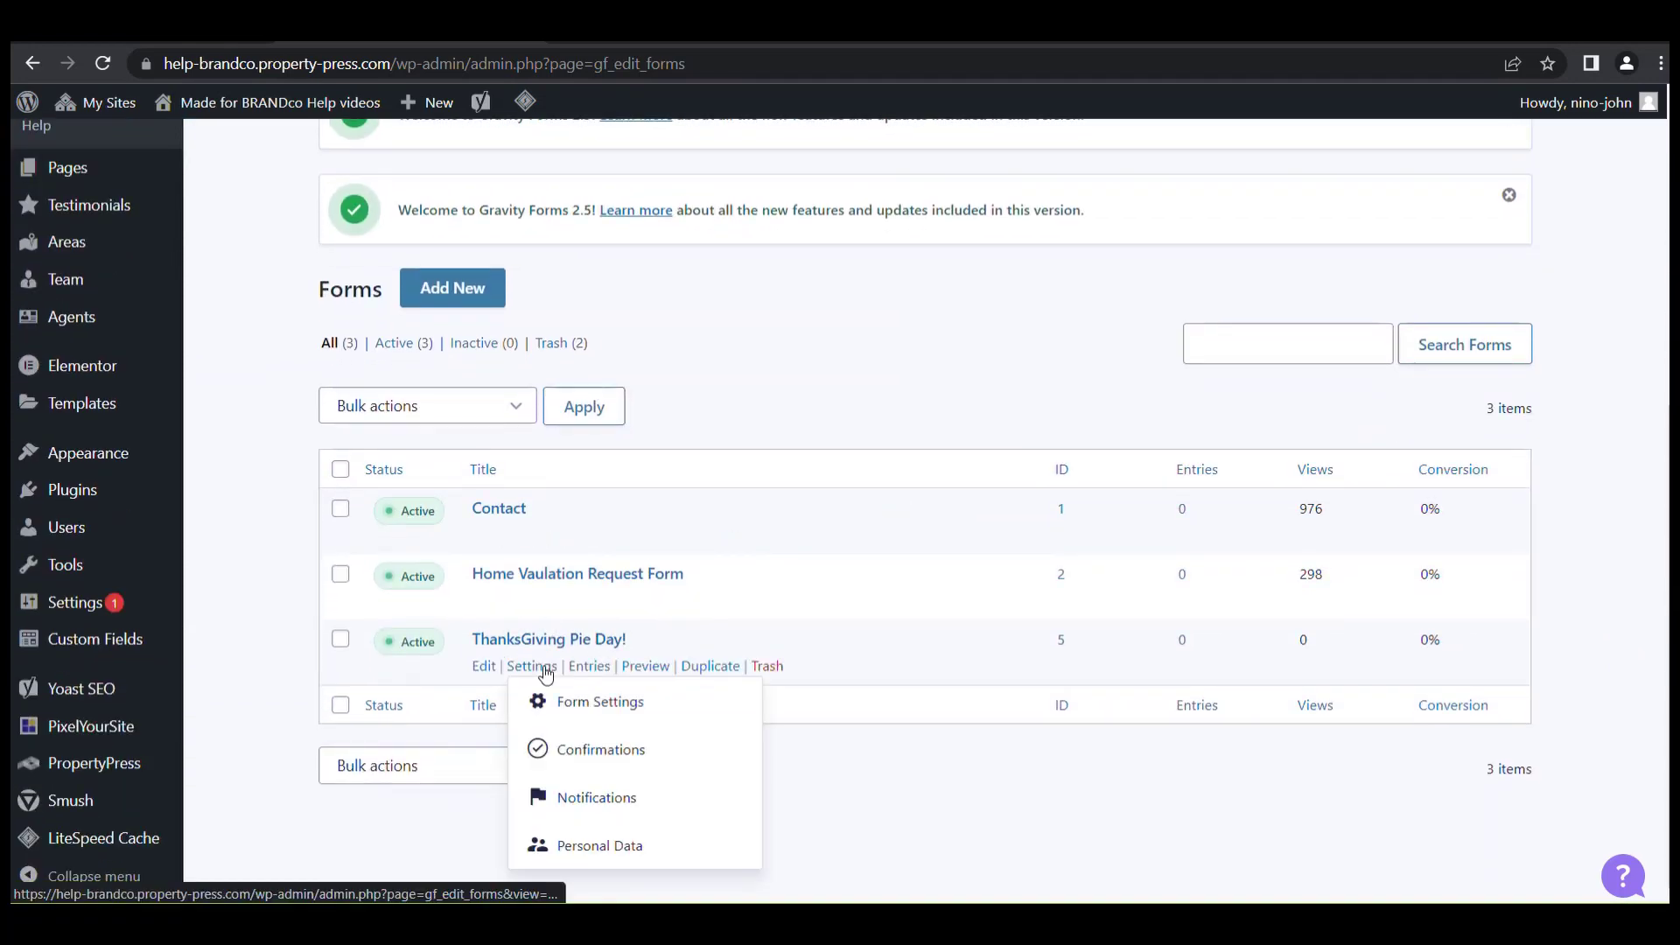
left_click(617, 805)
Change the Admin Notification recipient from {admin_email} to a specific email address and save it.
mouse_move(747, 690)
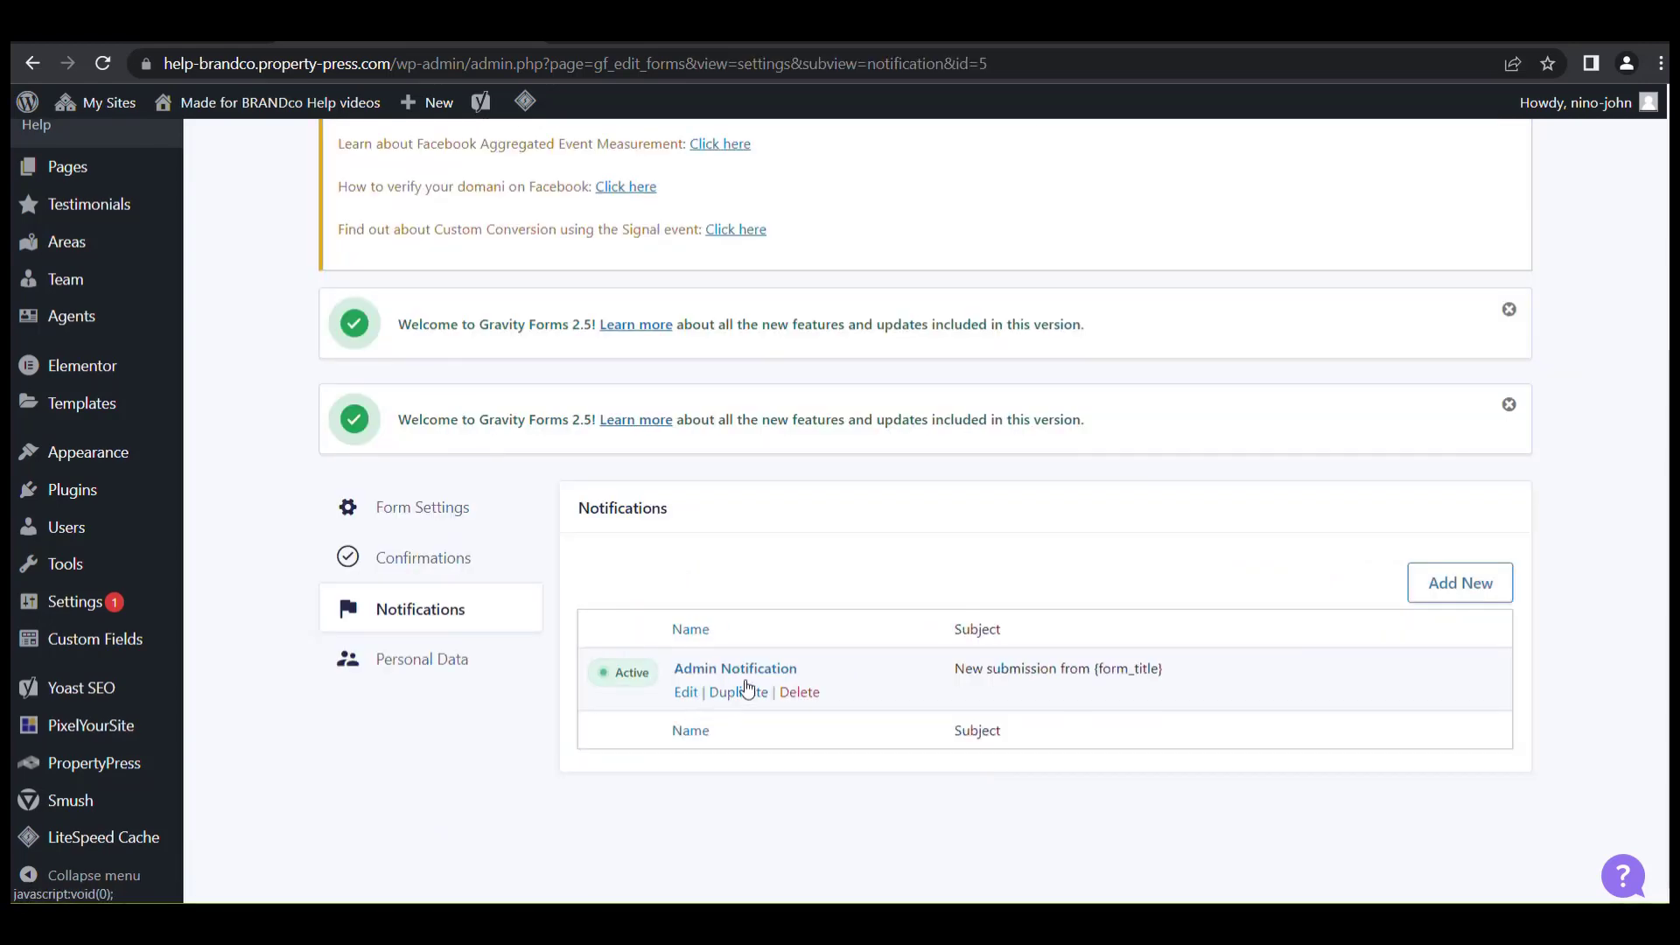
left_click(688, 696)
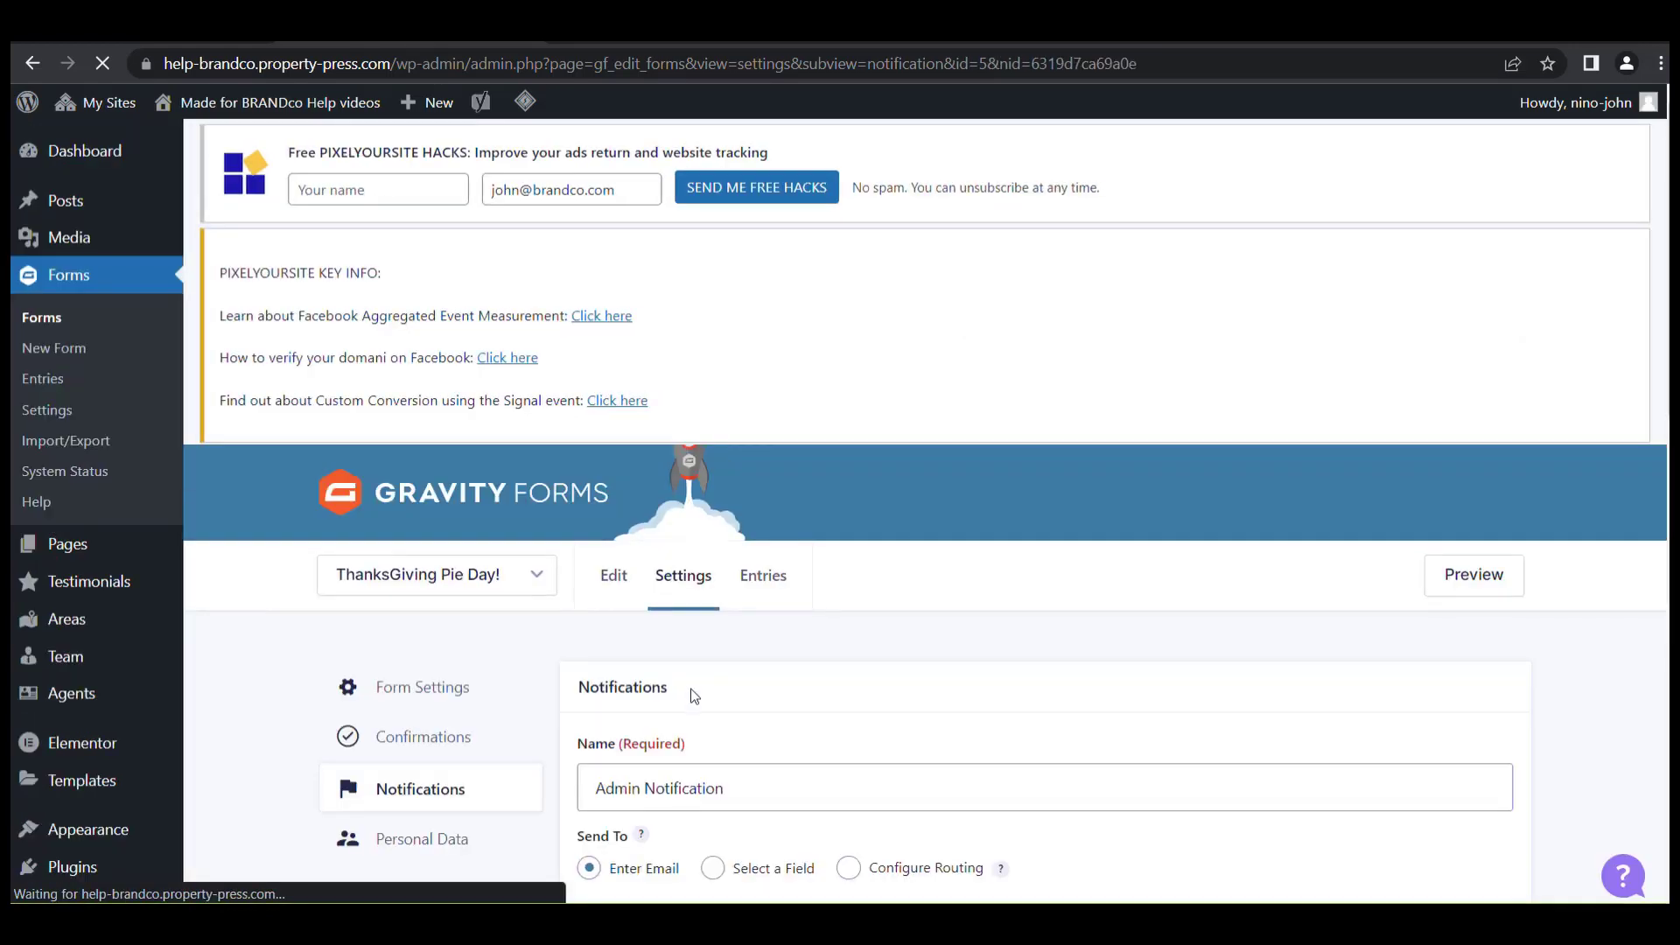
scroll(875, 569, "down", 6)
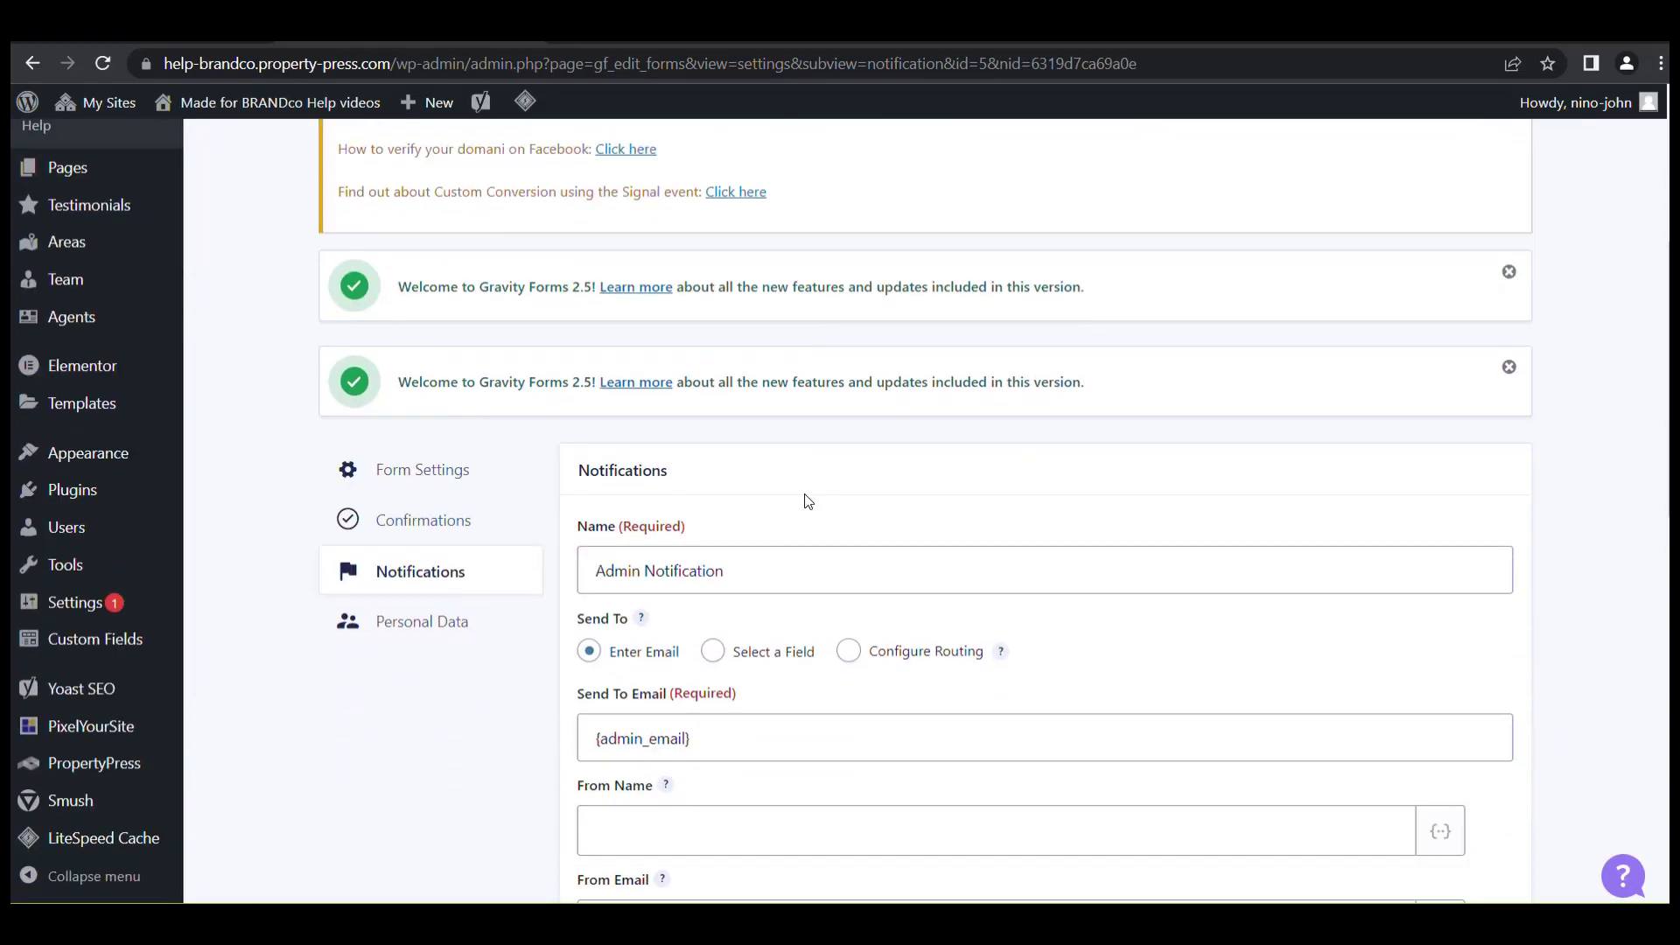
scroll(801, 507, "down", 1)
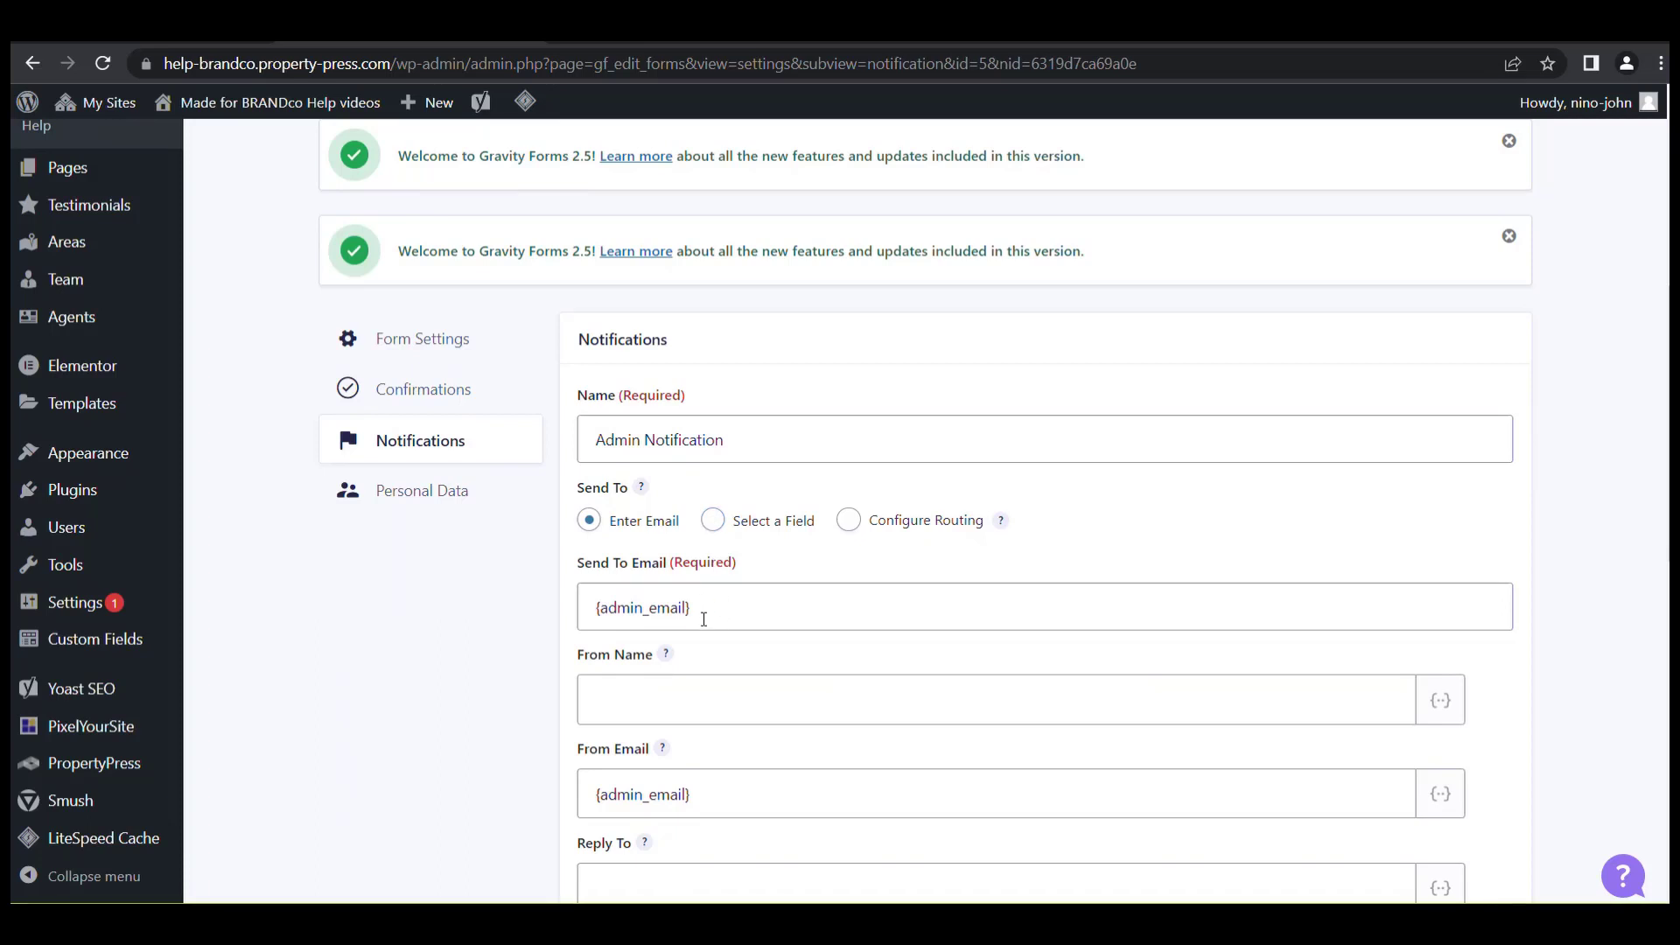
left_click_drag(723, 607, 576, 615)
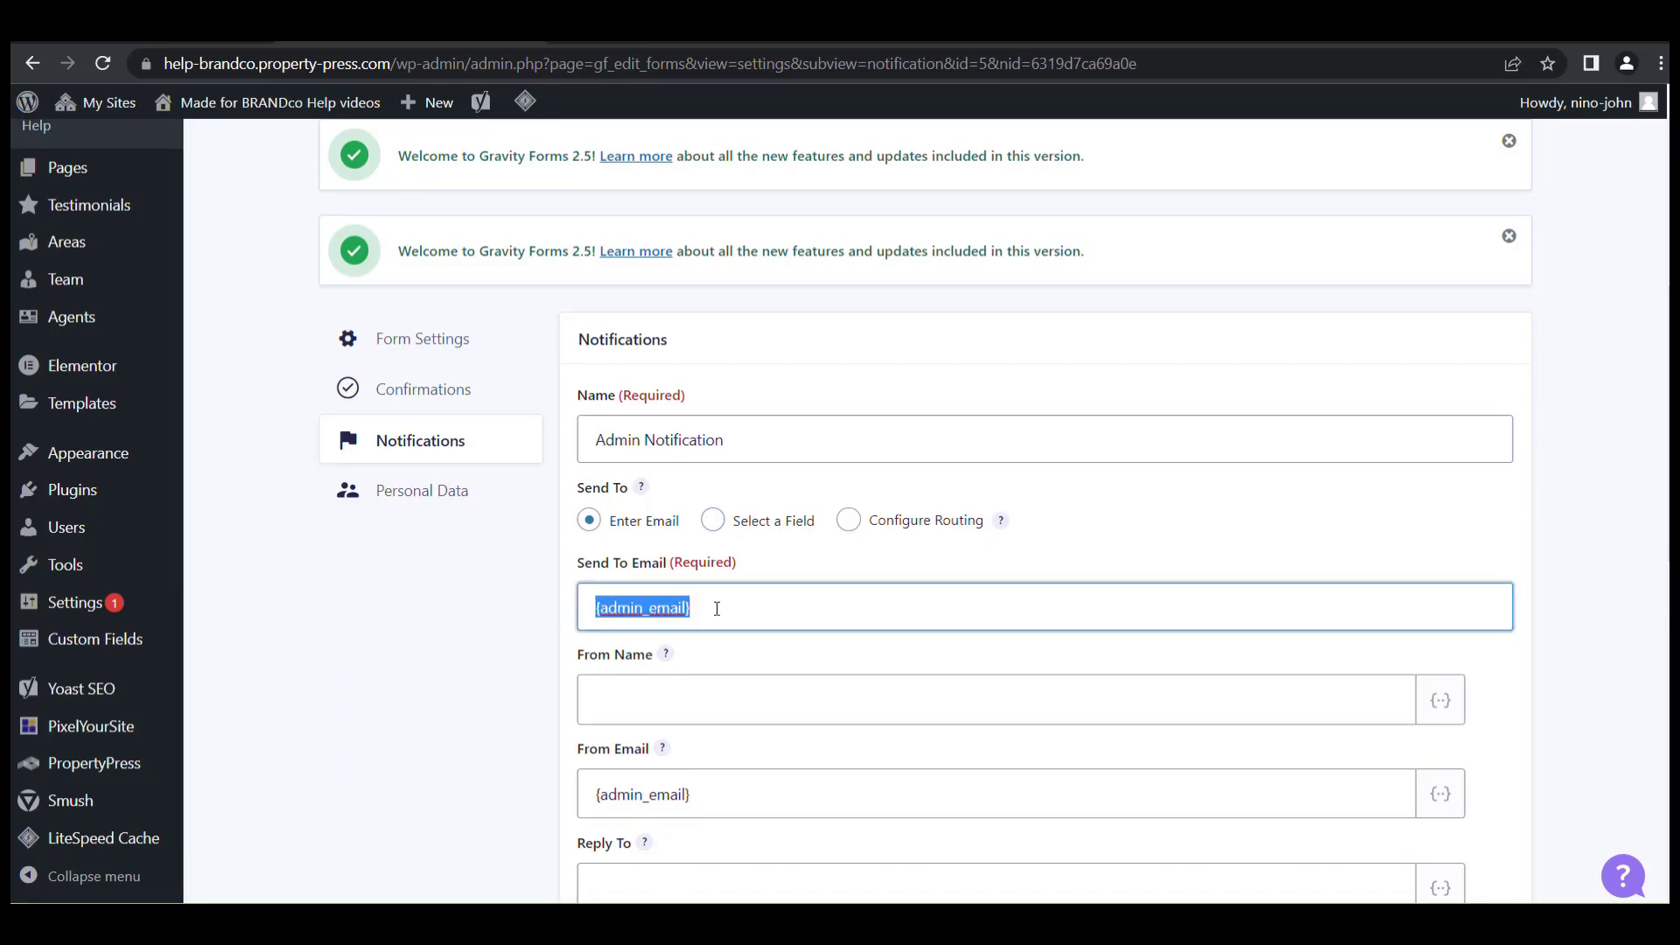
left_click_drag(723, 608, 560, 617)
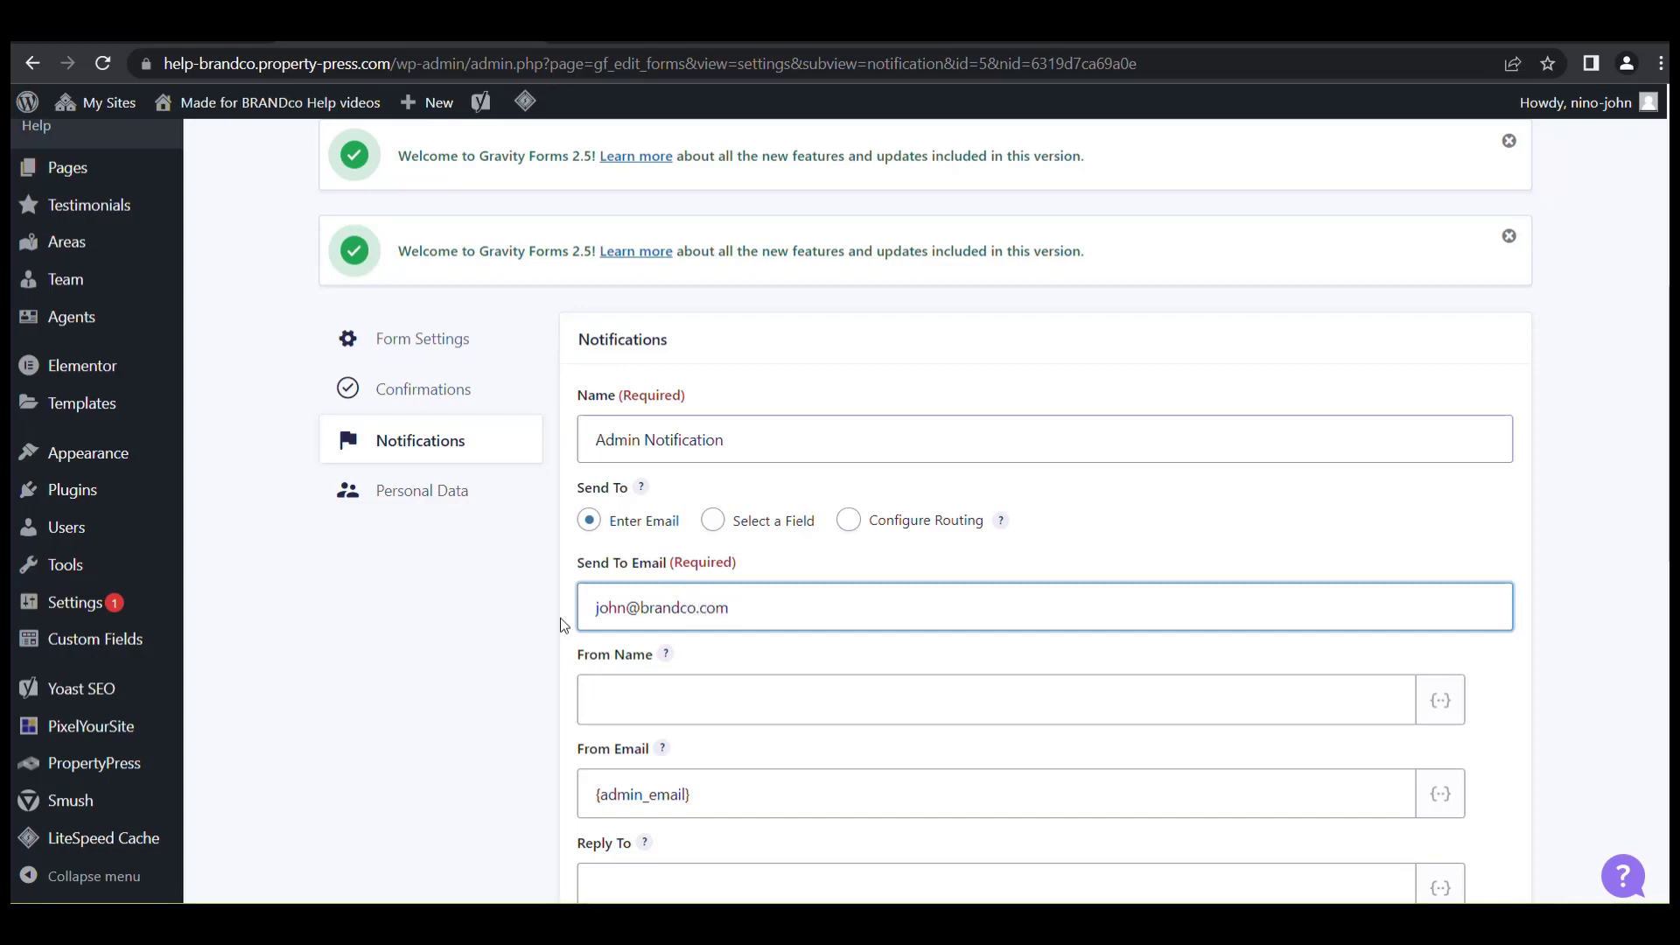
scroll(892, 645, "down", 10)
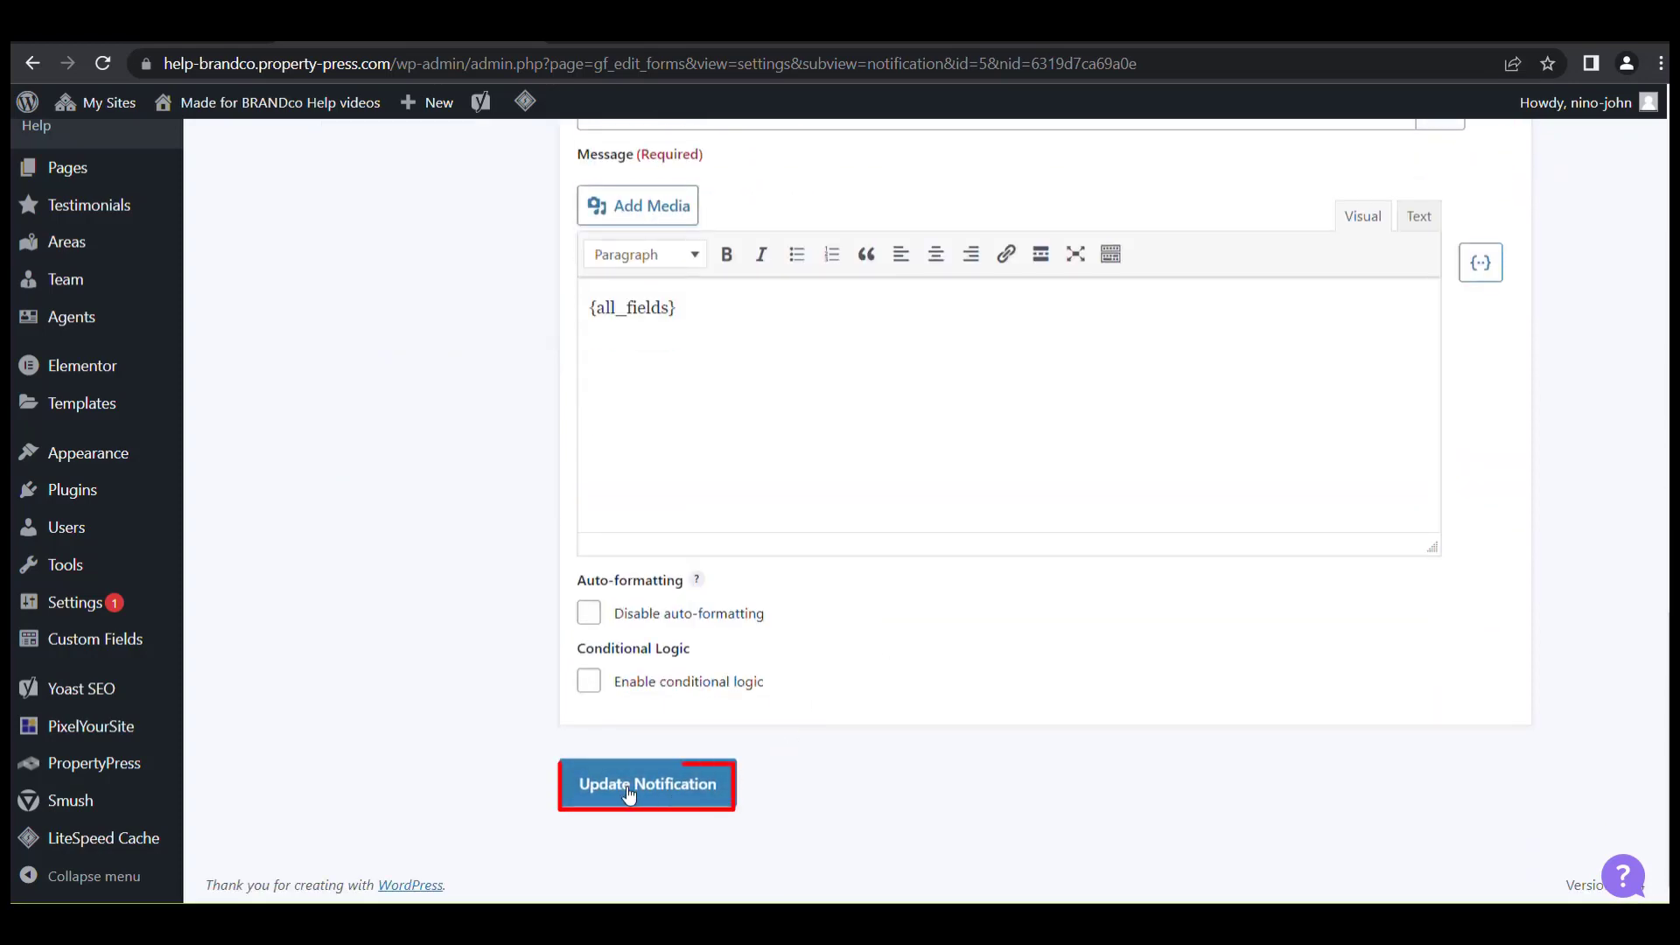
left_click(668, 793)
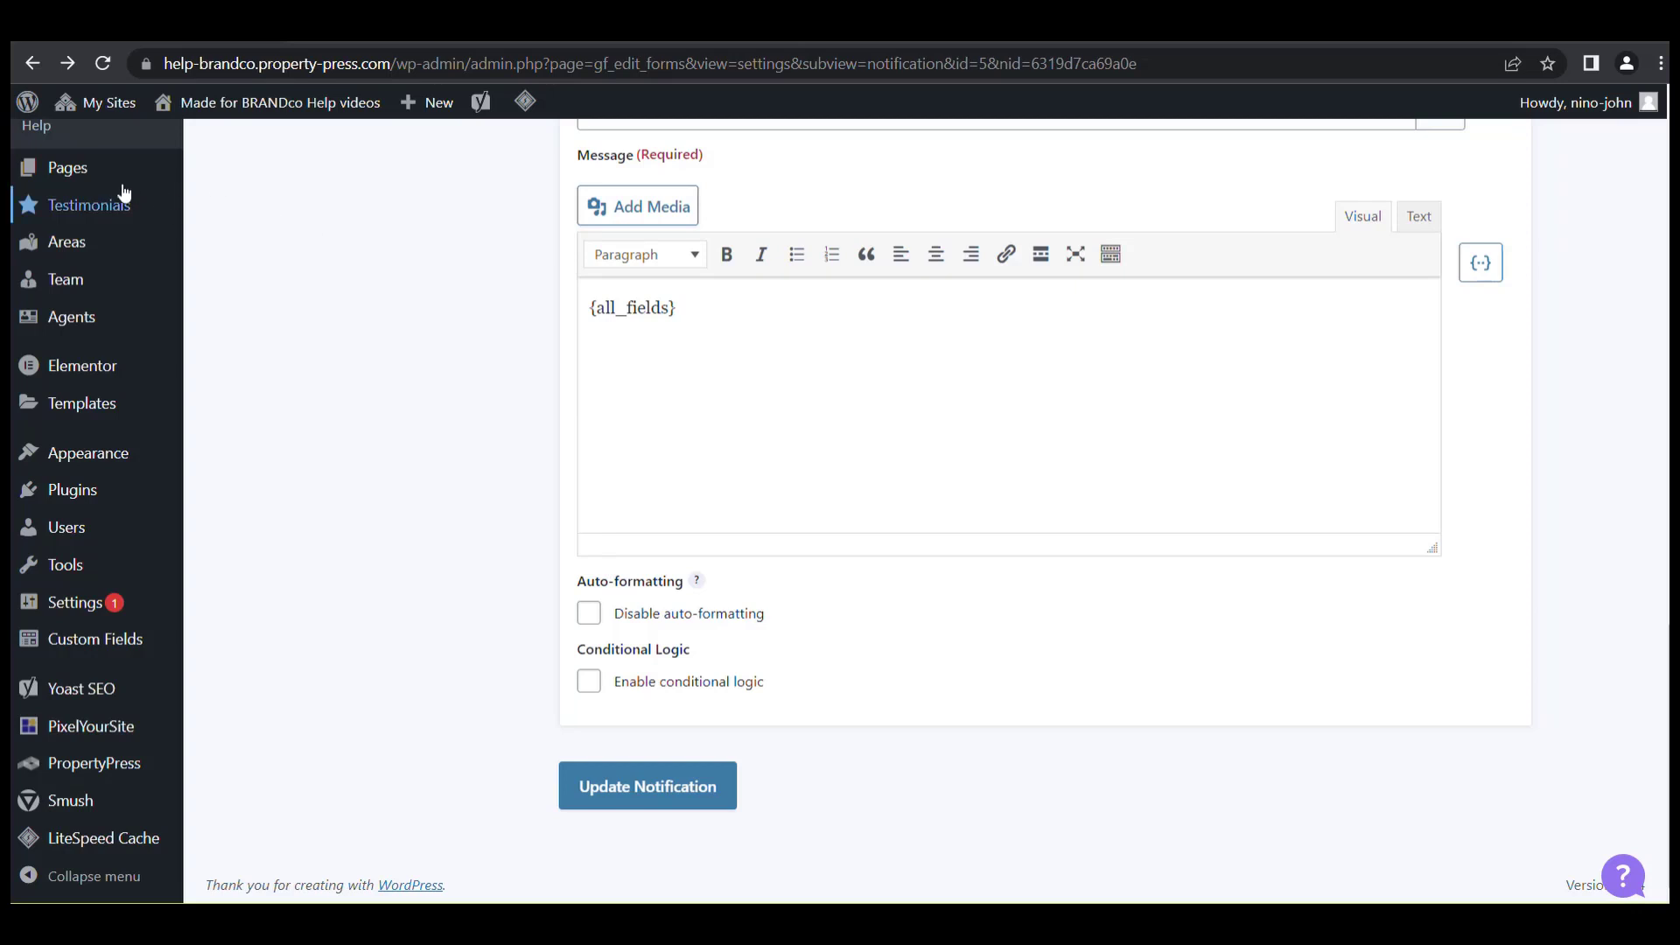
mouse_move(105, 184)
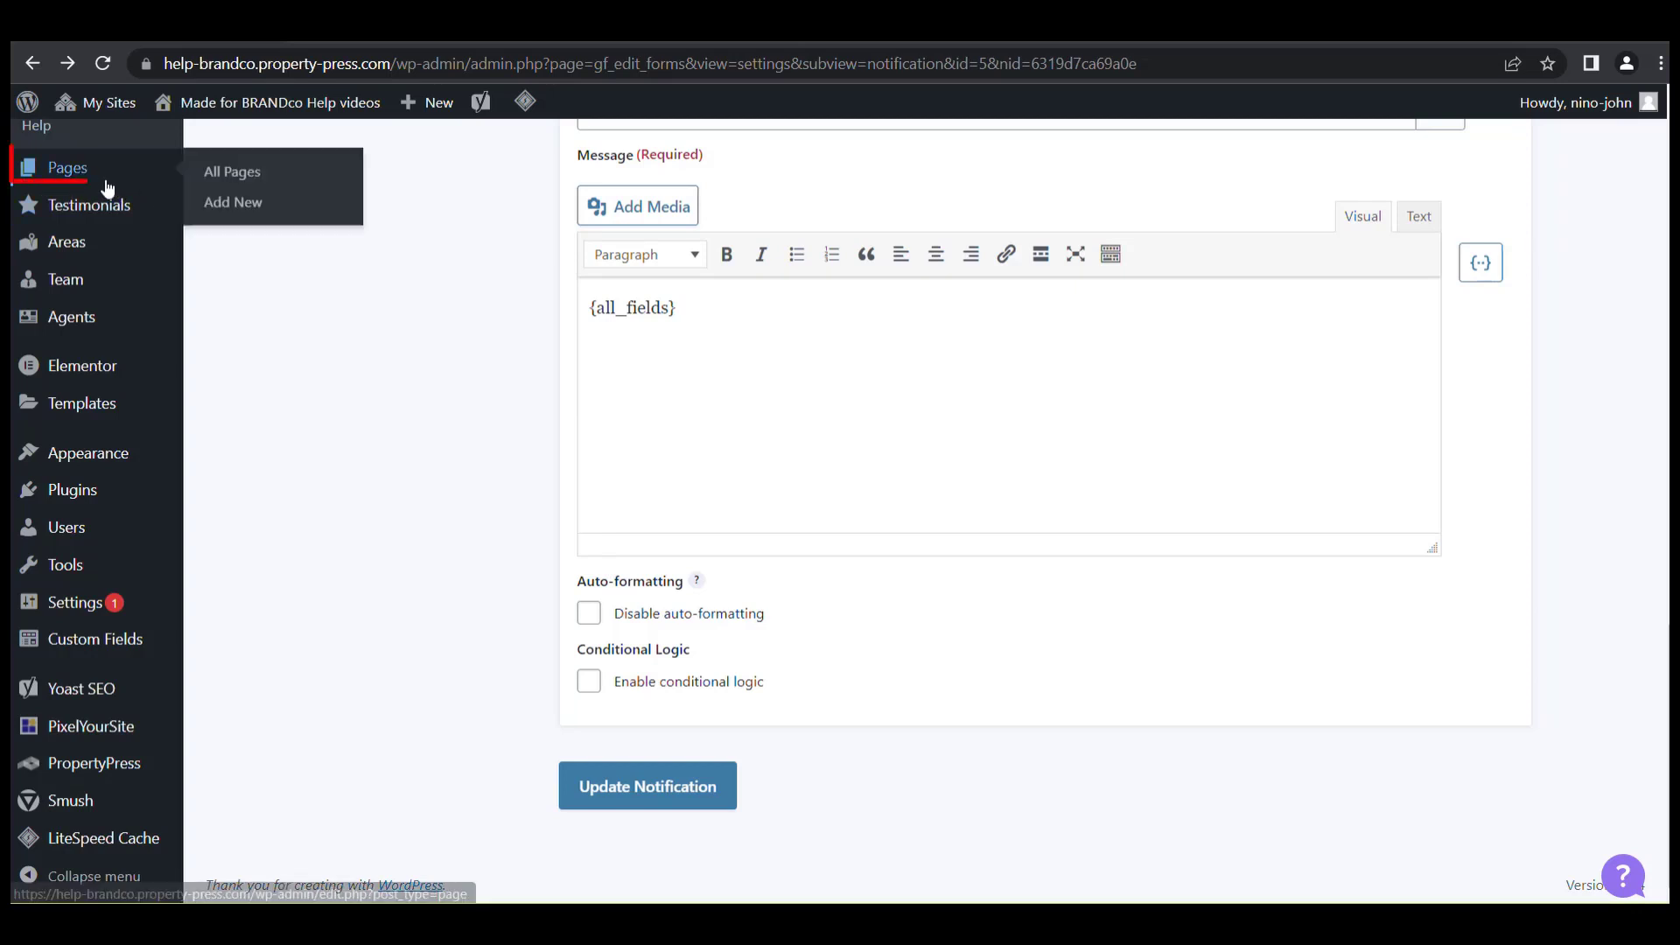
Create a new page titled 'Thanksgiving Pie Form'.
left_click(301, 184)
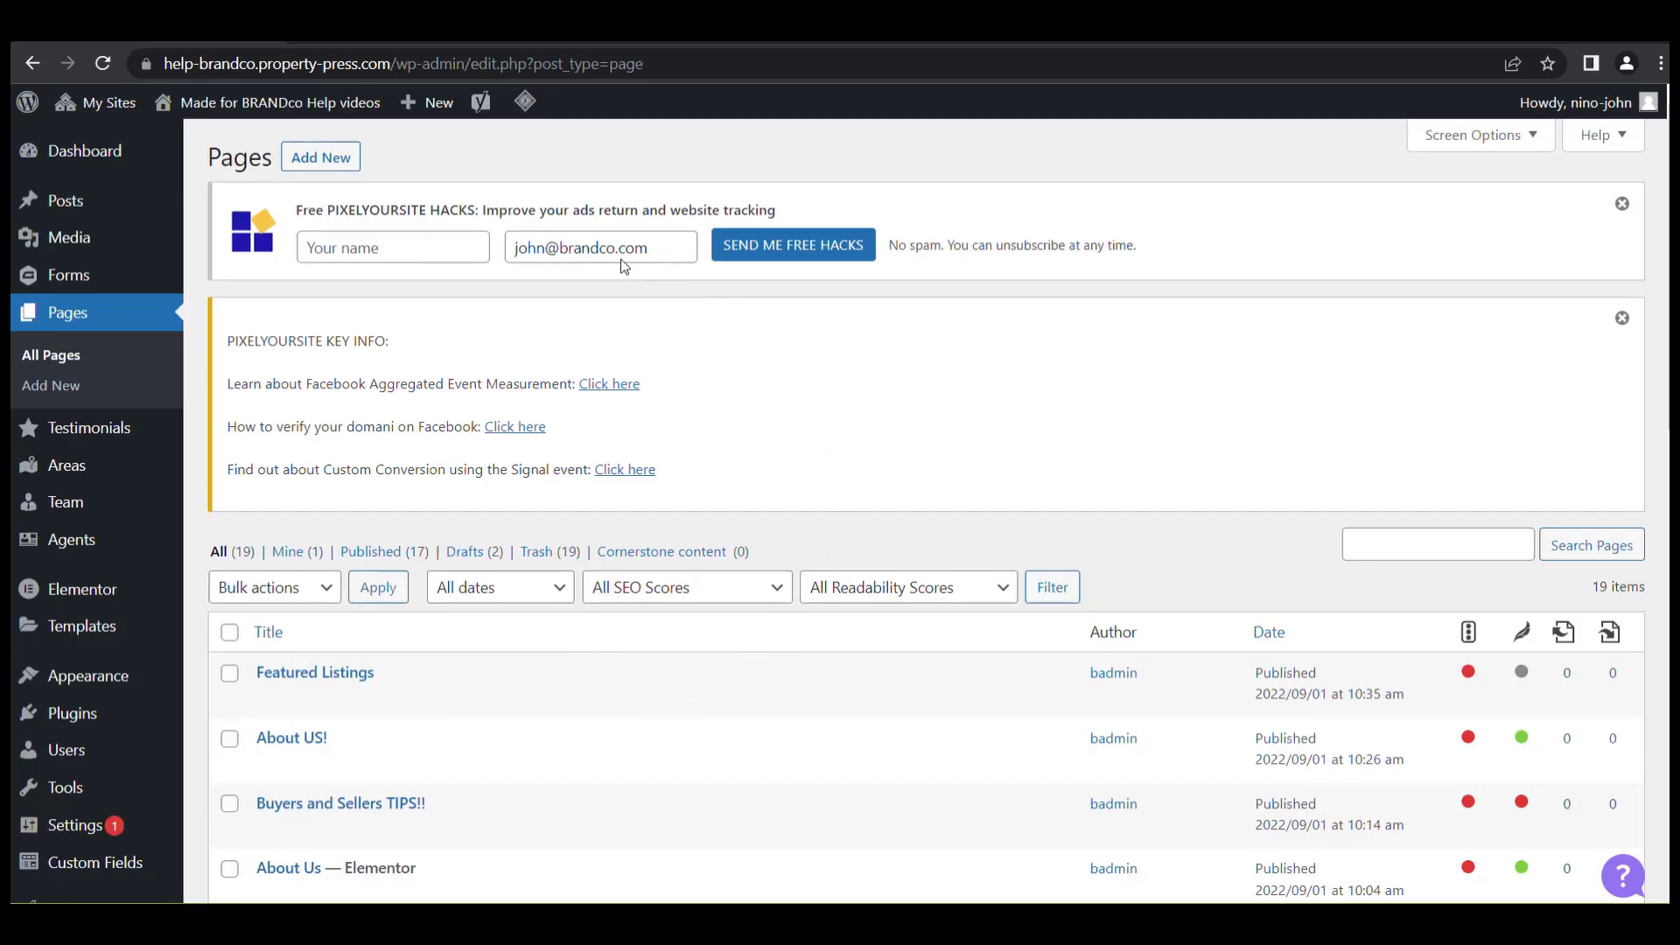
left_click(343, 173)
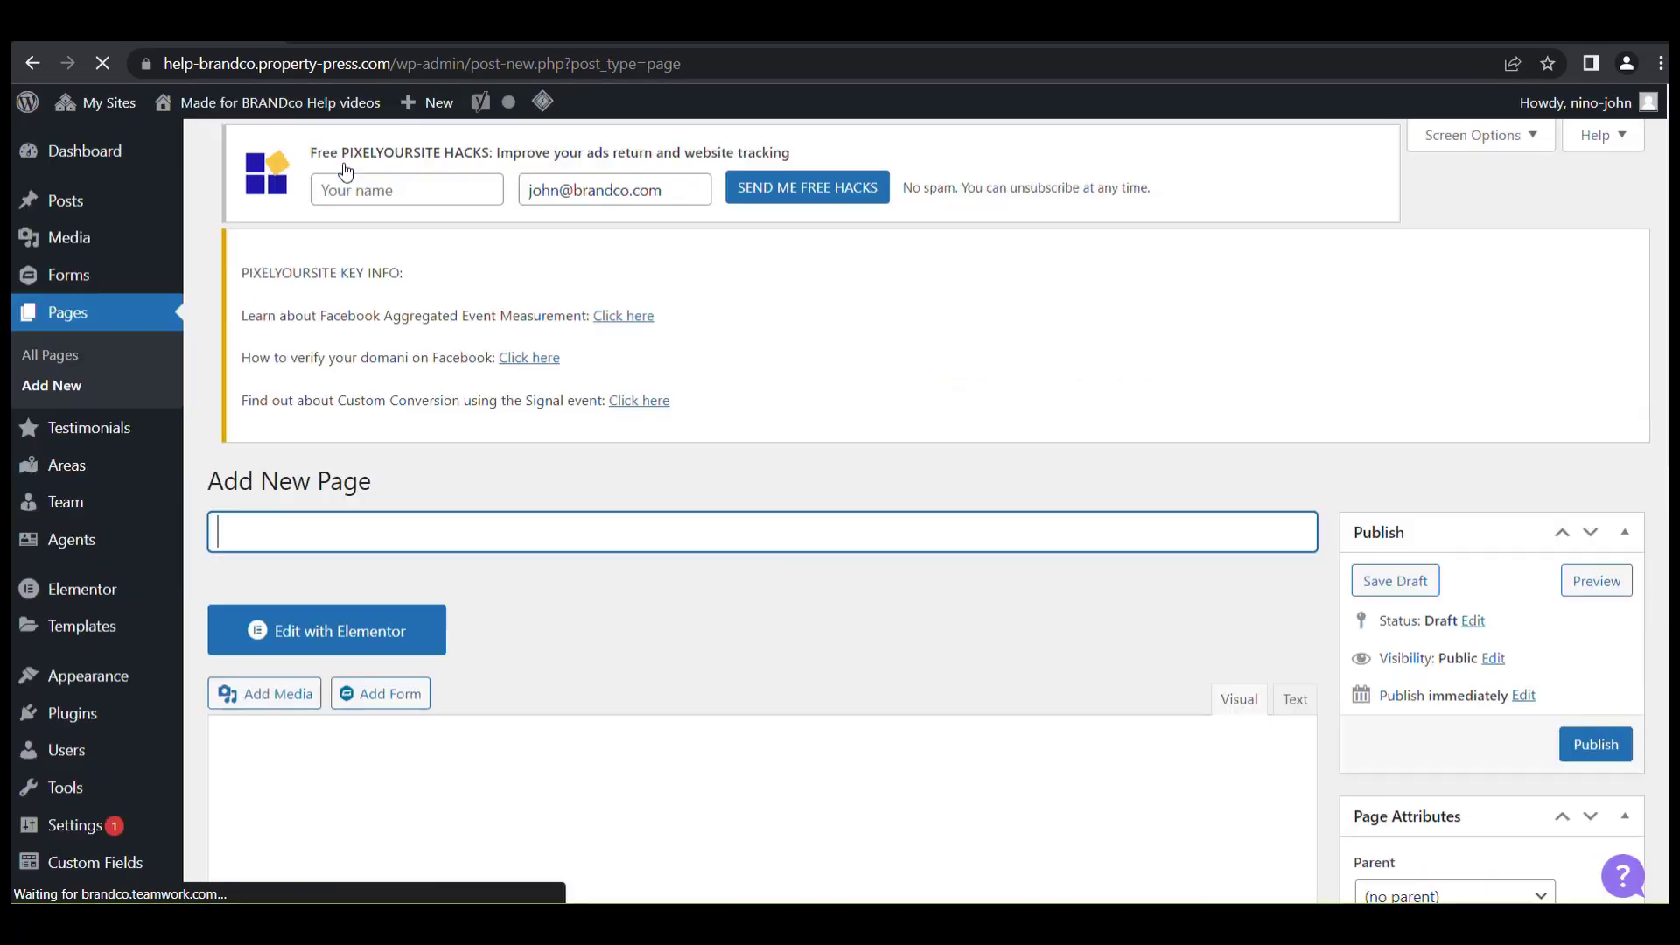
type("Thanksgiving Pie Form")
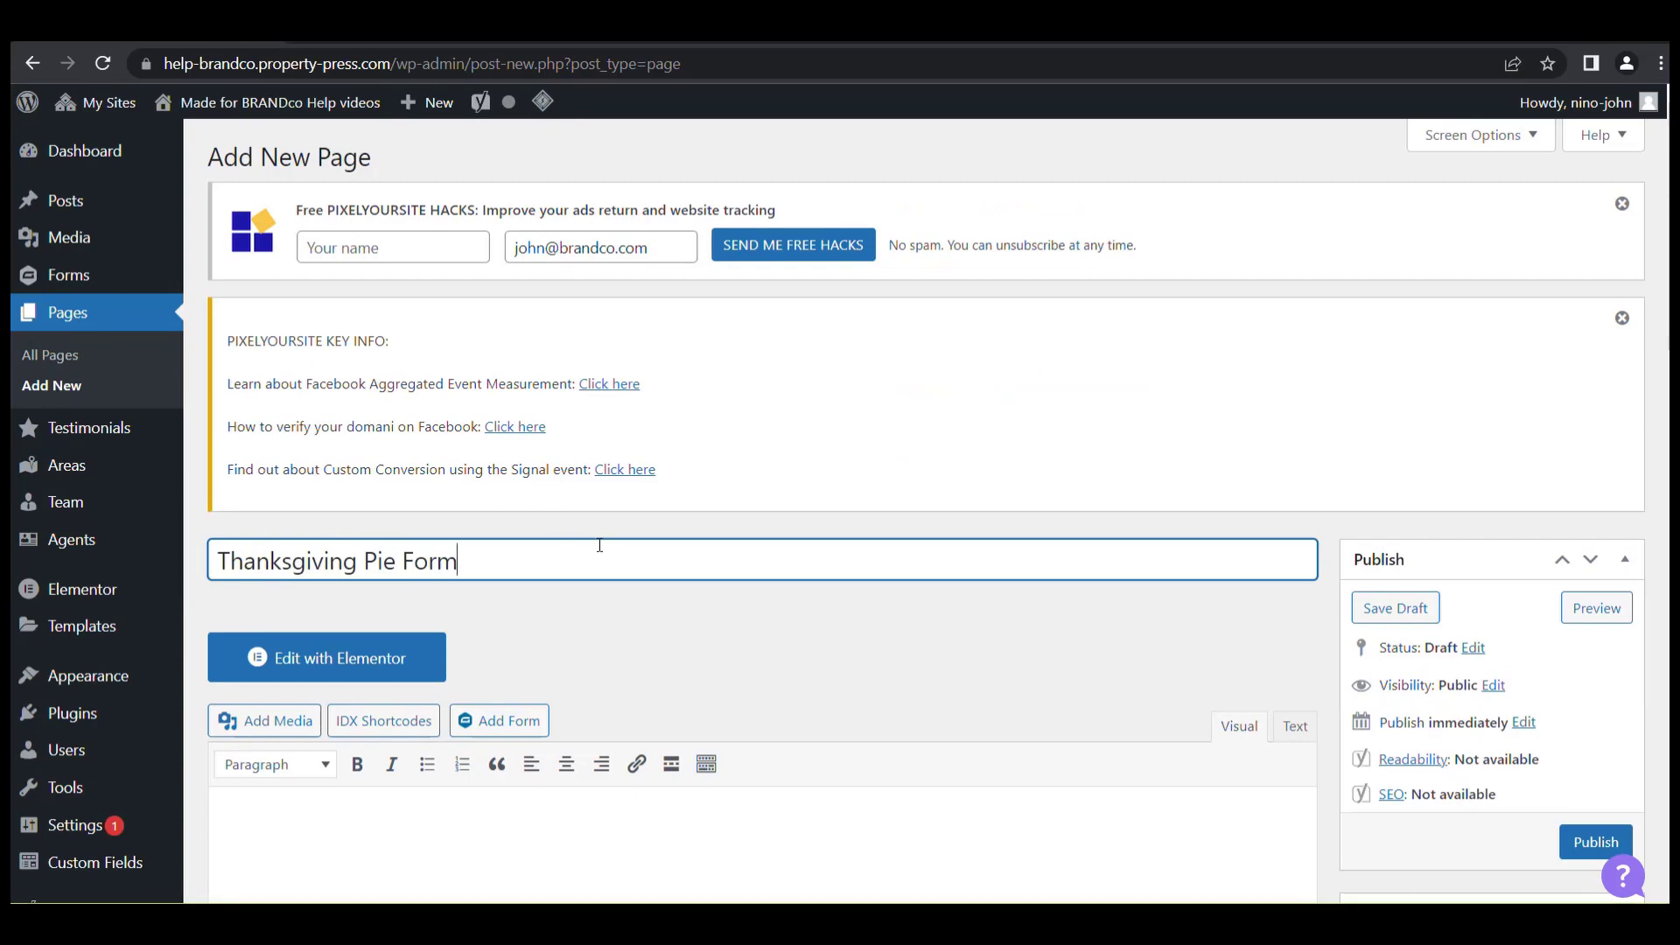
scroll(600, 546, "down", 4)
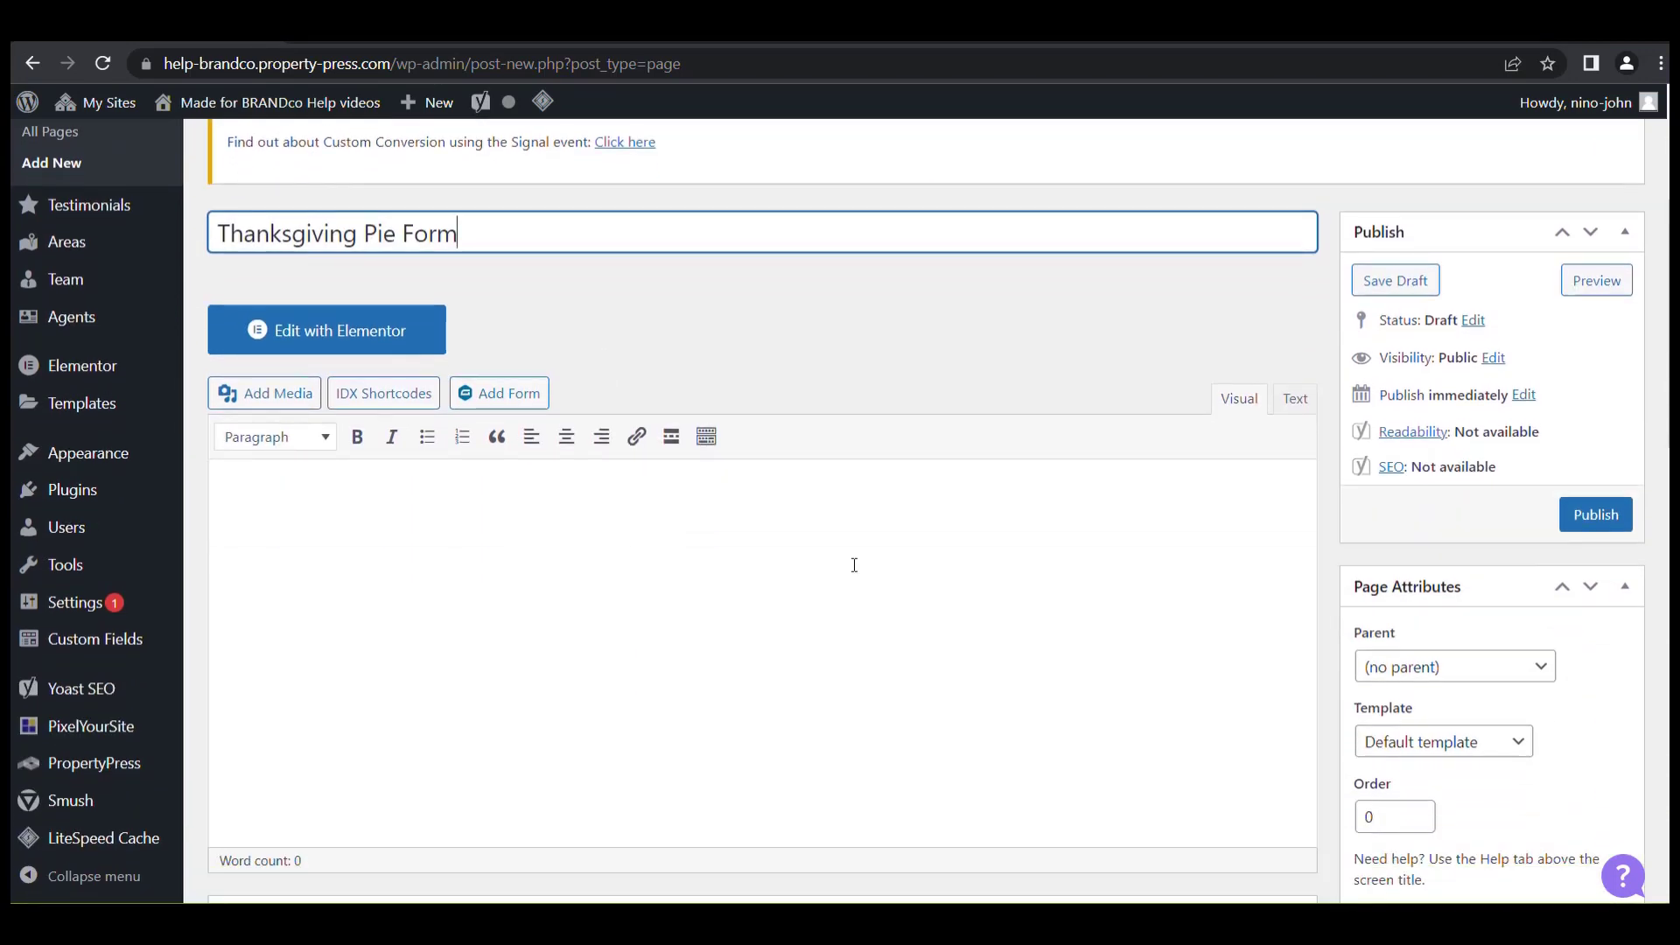
Insert the ThanksGiving Pie Day! form shortcode into the page and publish it.
left_click(523, 396)
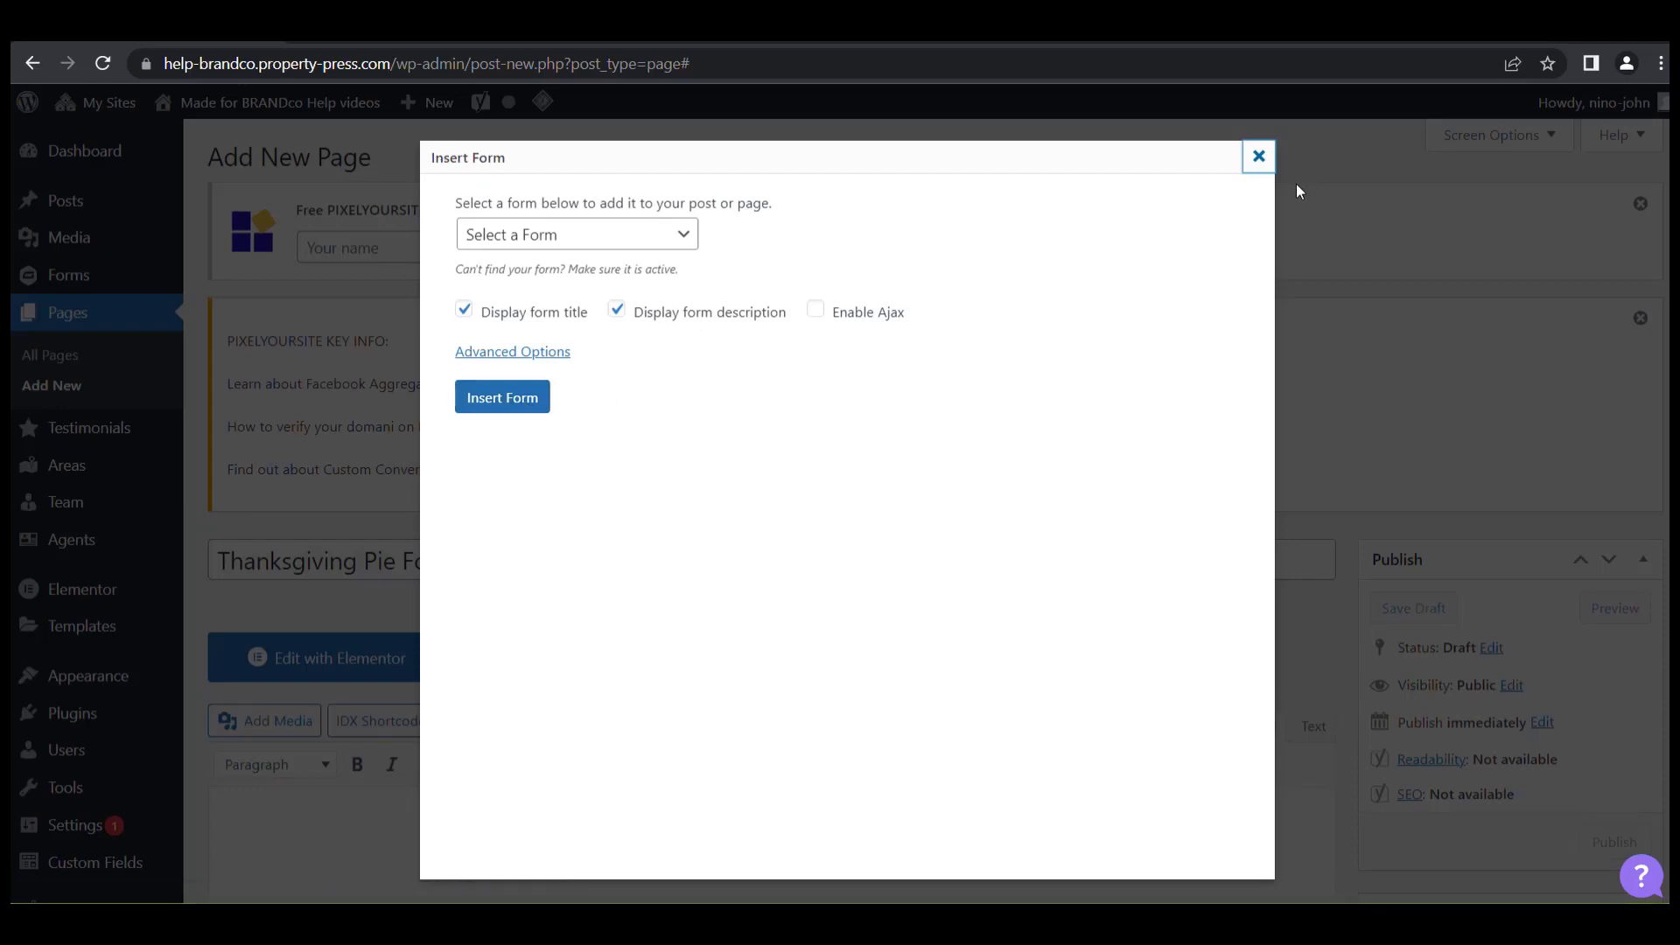
left_click(601, 244)
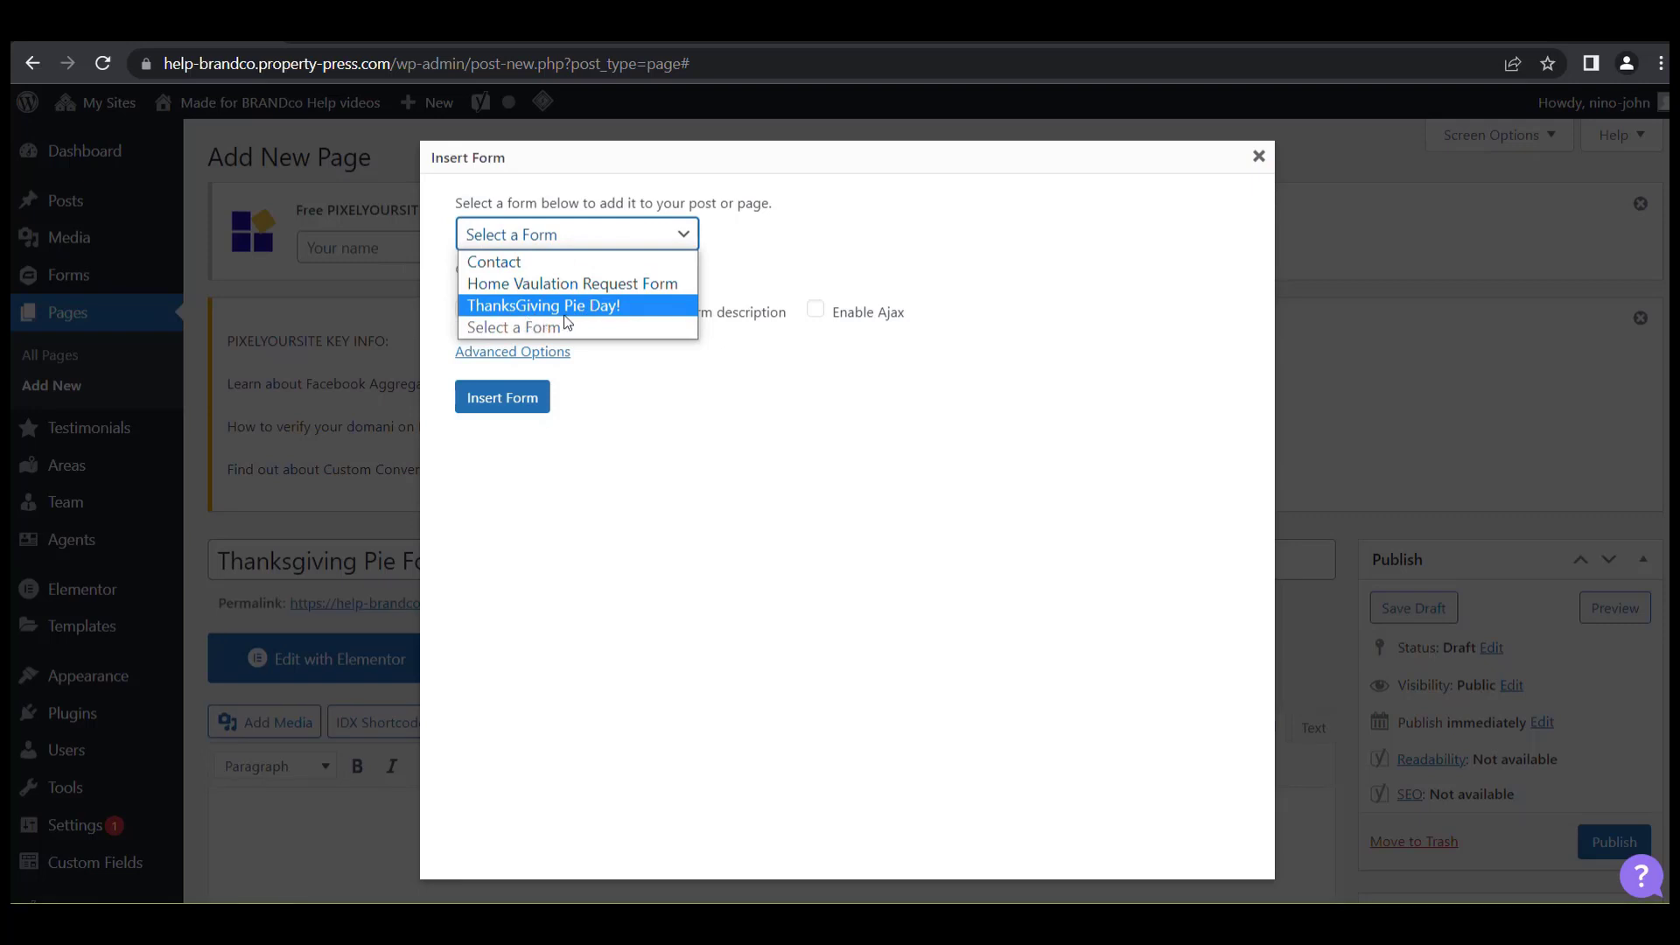
left_click(638, 317)
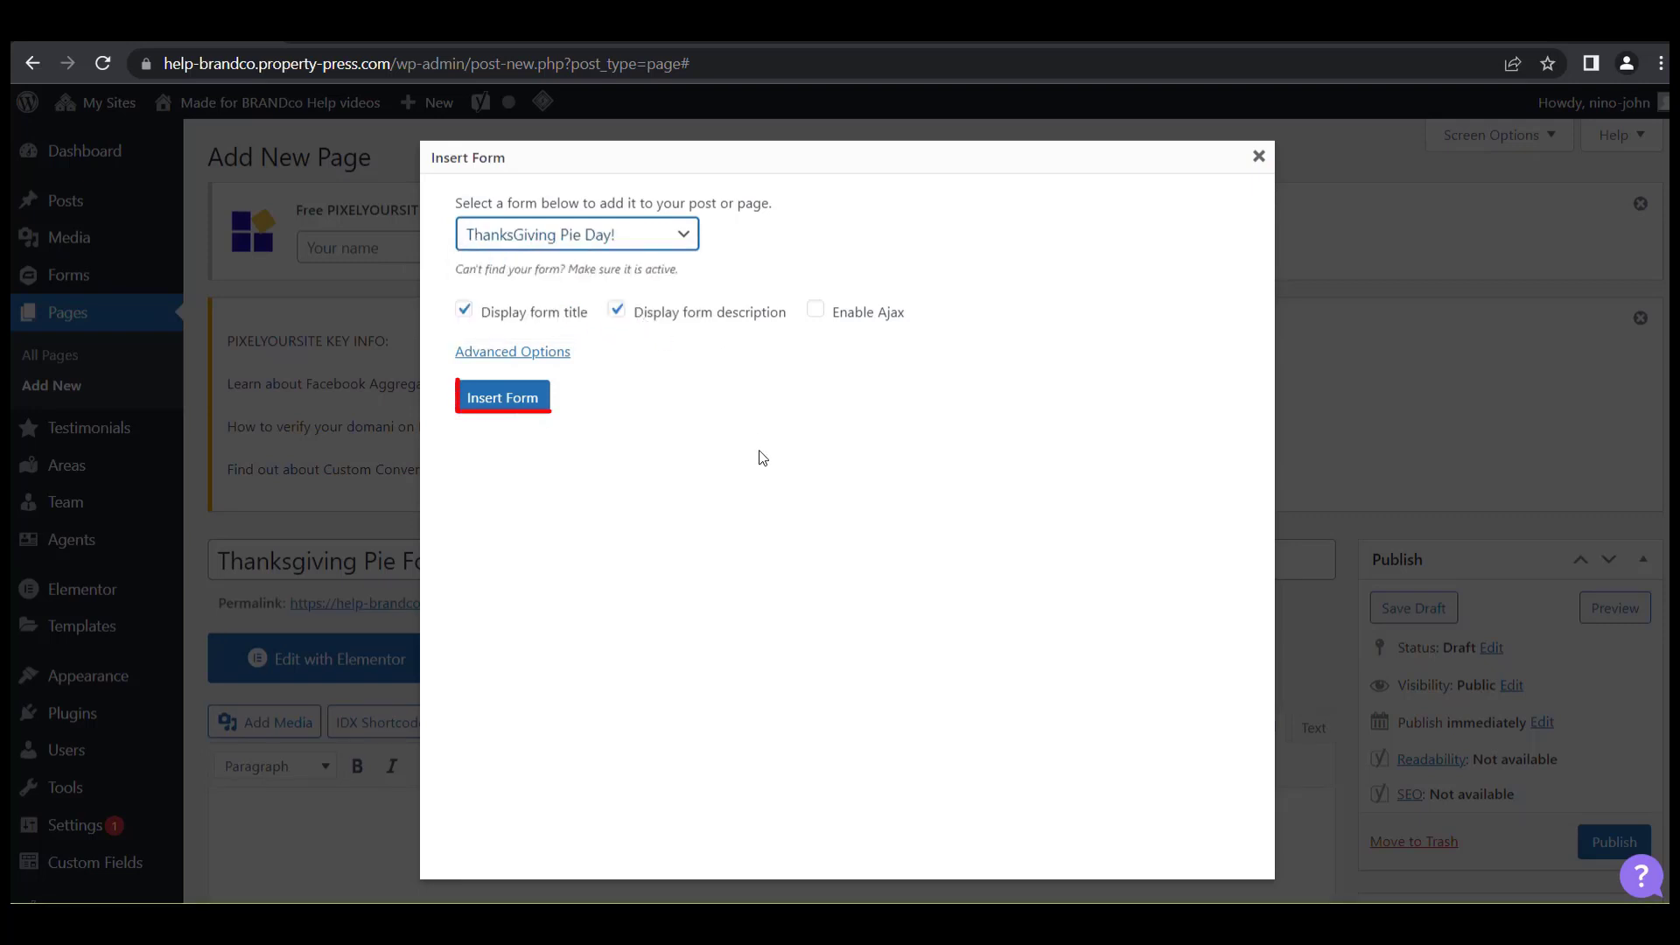
left_click(502, 397)
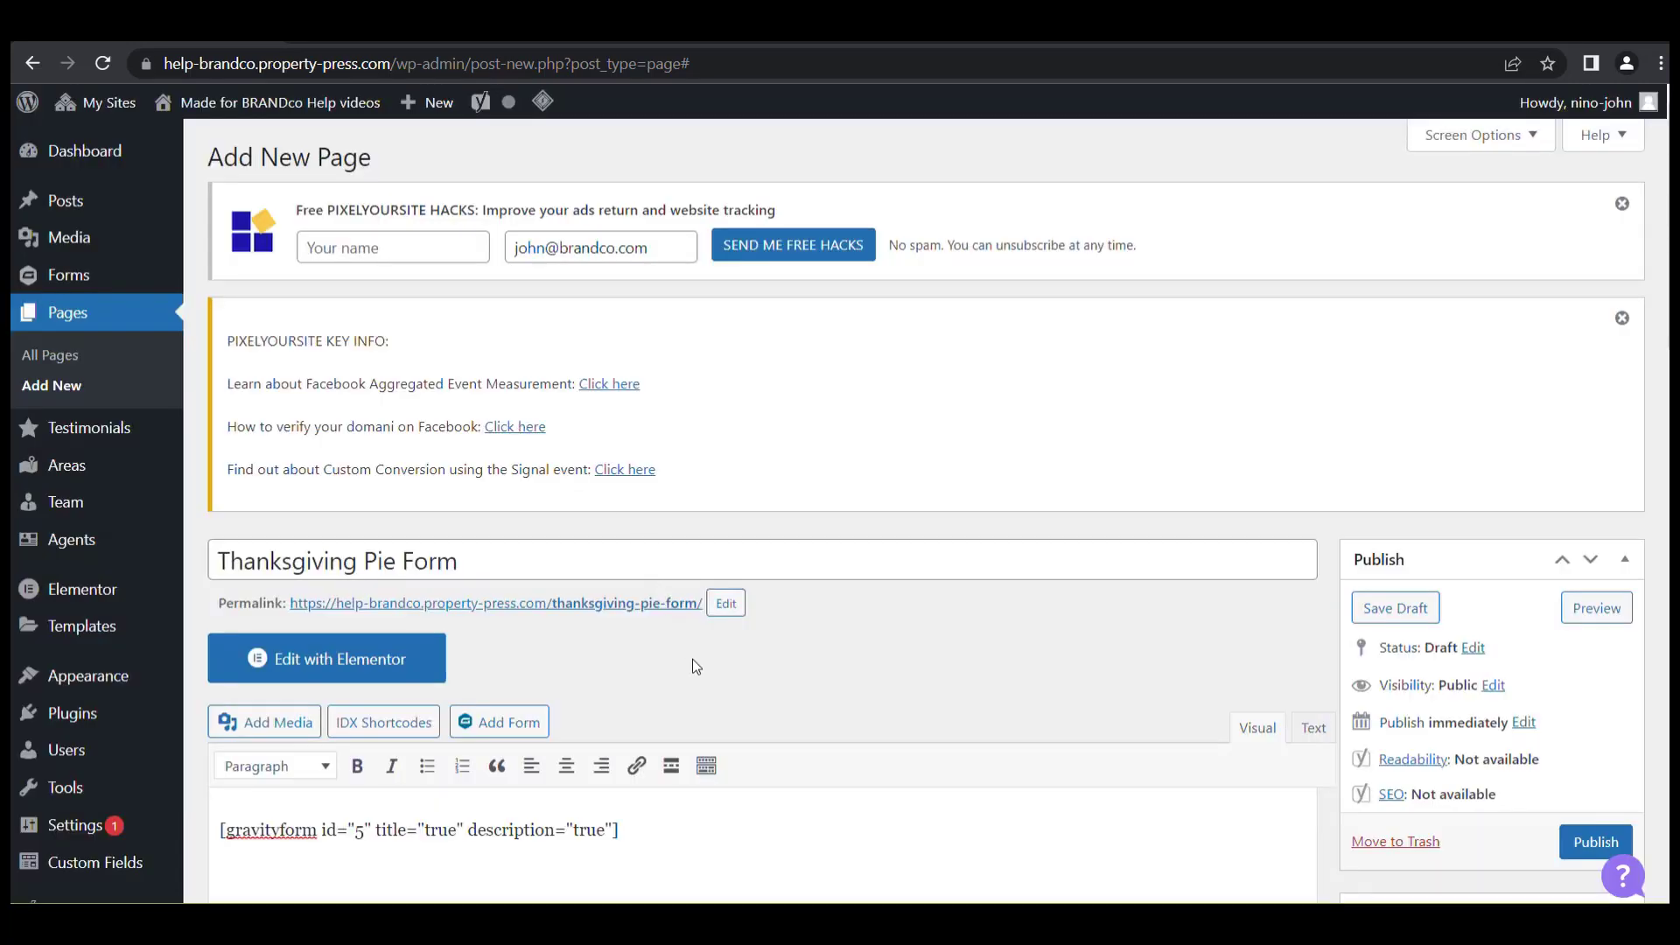
scroll(648, 761, "down", 3)
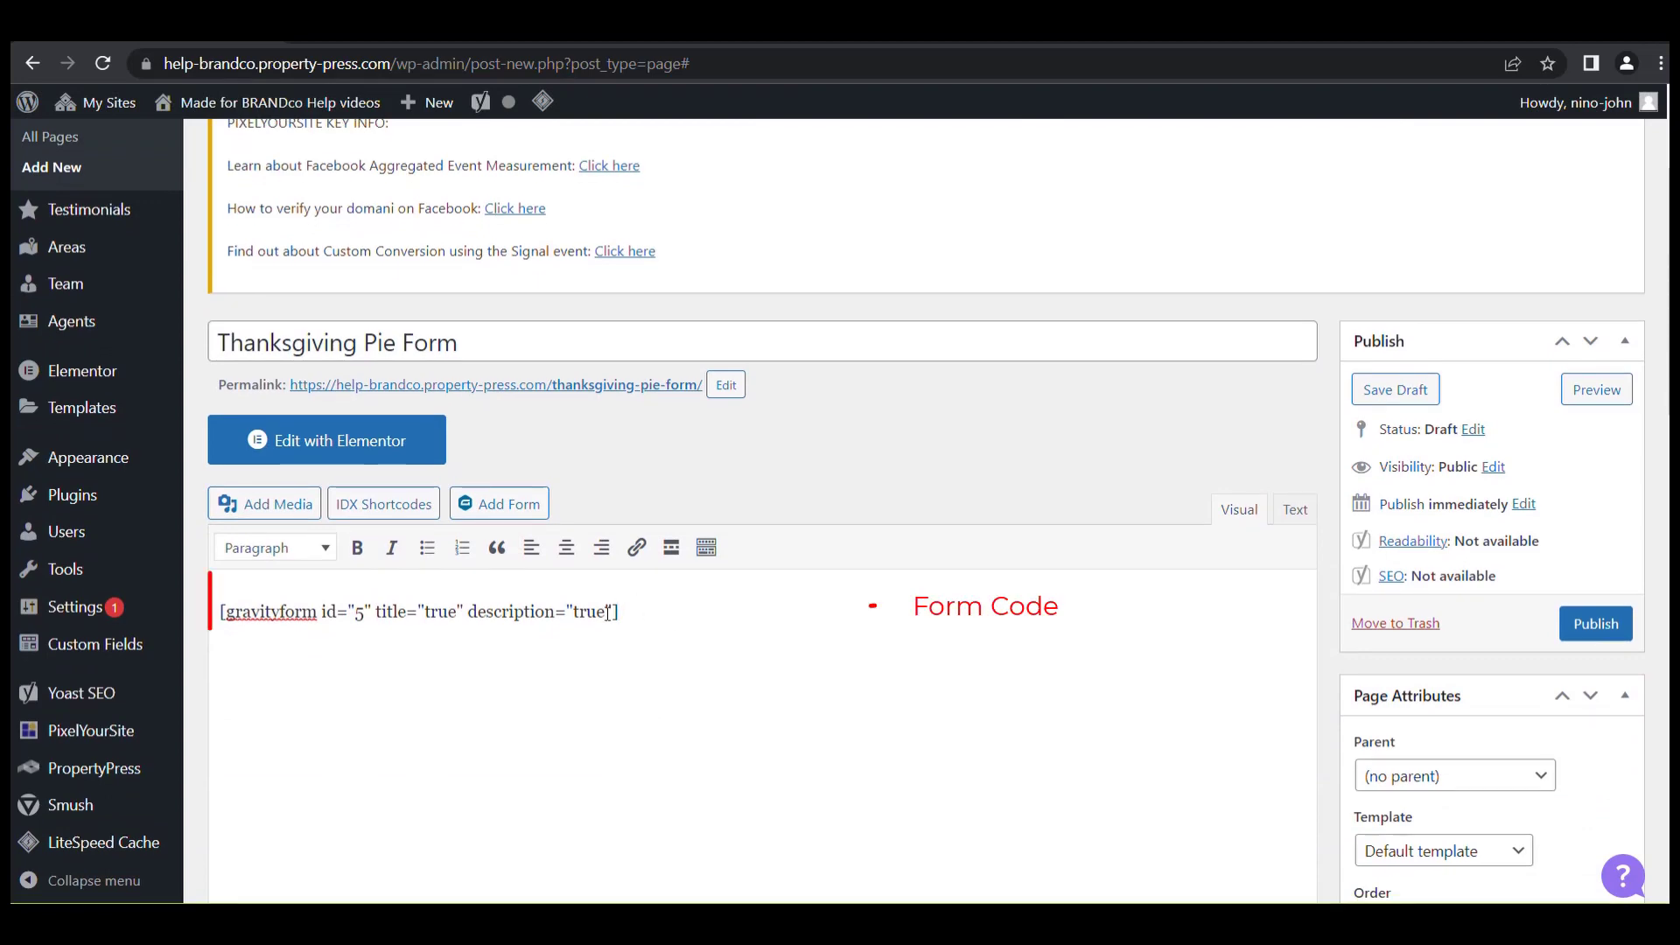
left_click_drag(669, 614, 221, 611)
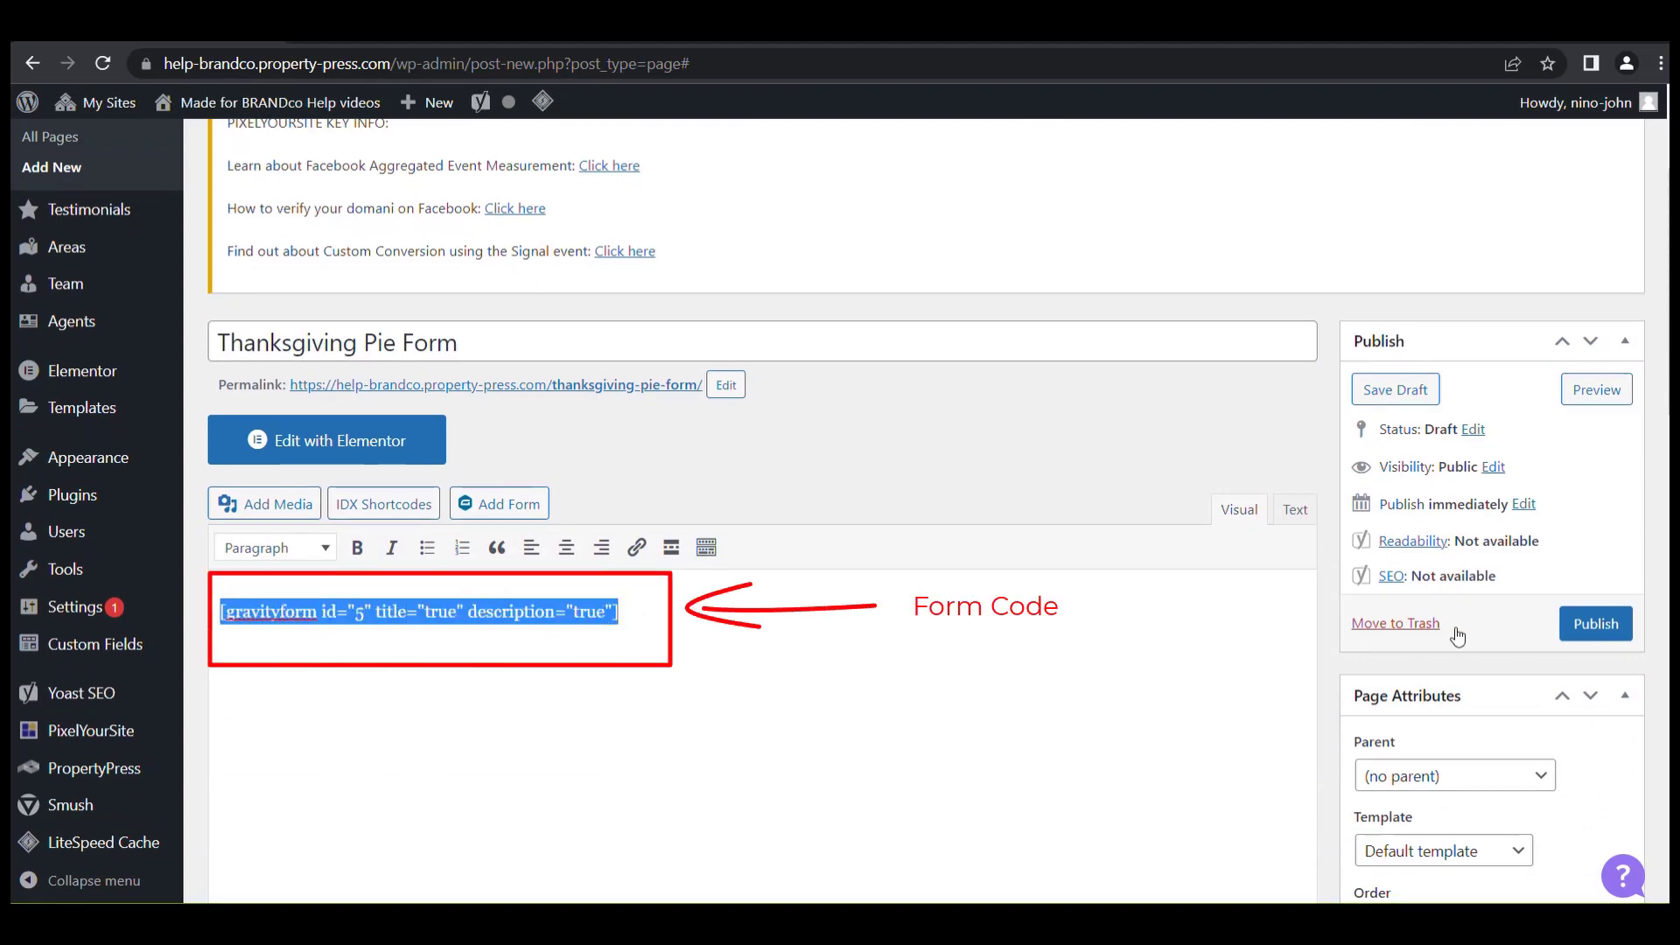
left_click(1601, 623)
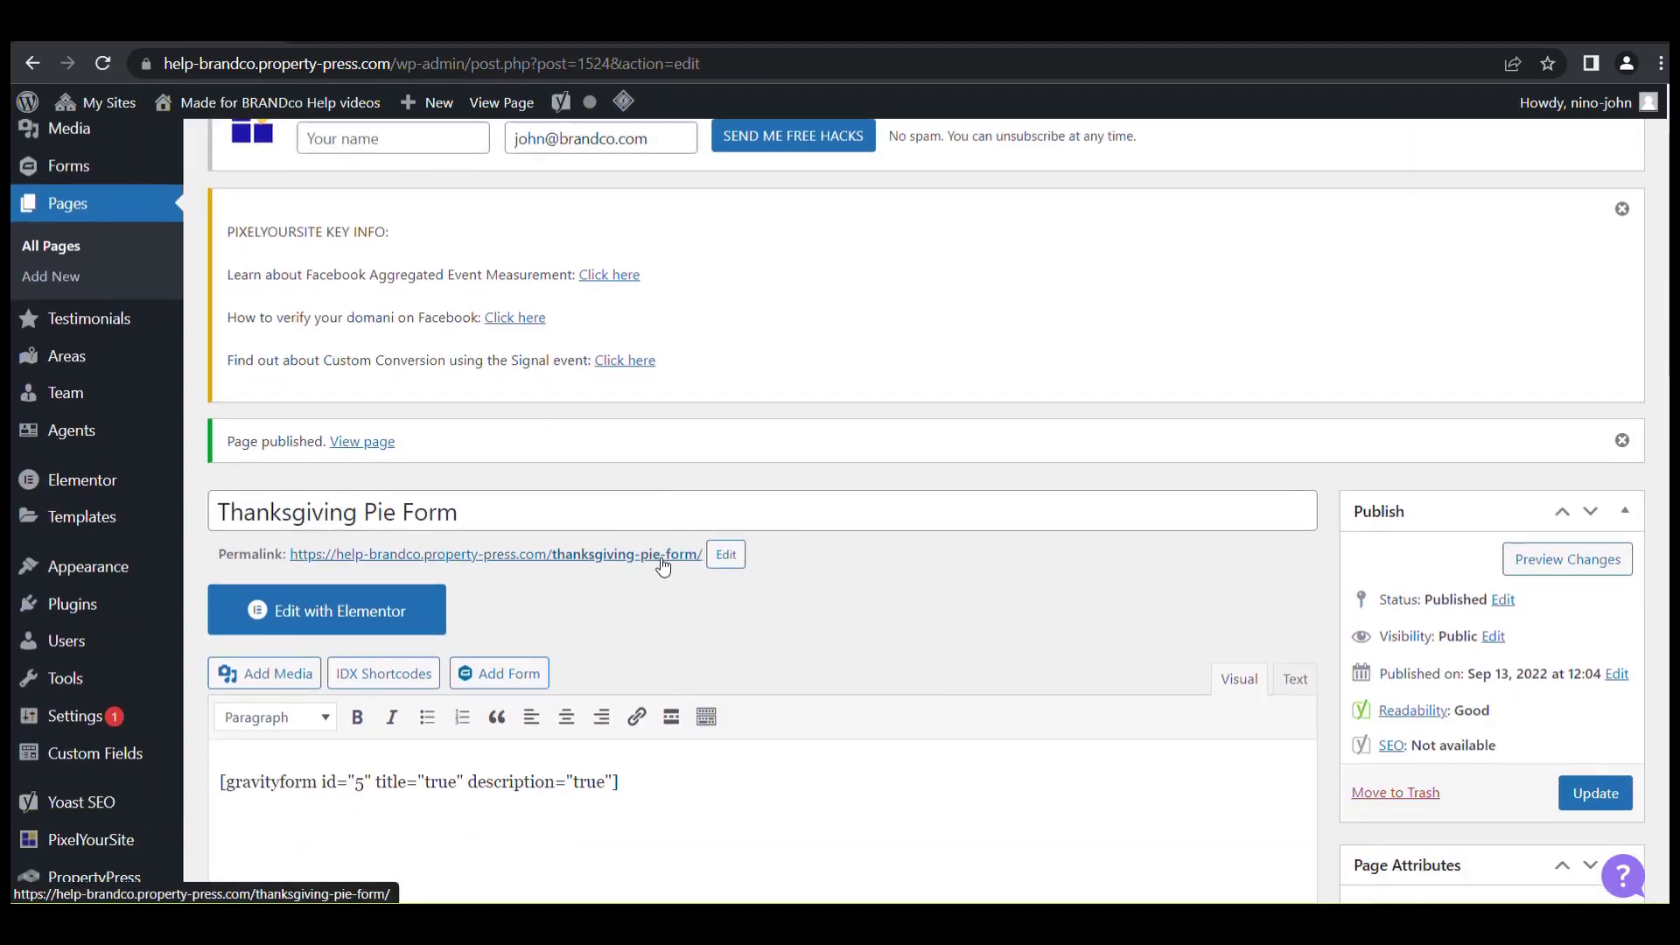
View the published page in a new tab and tick Pumpkin to test the form.
right_click(663, 557)
left_click(707, 574)
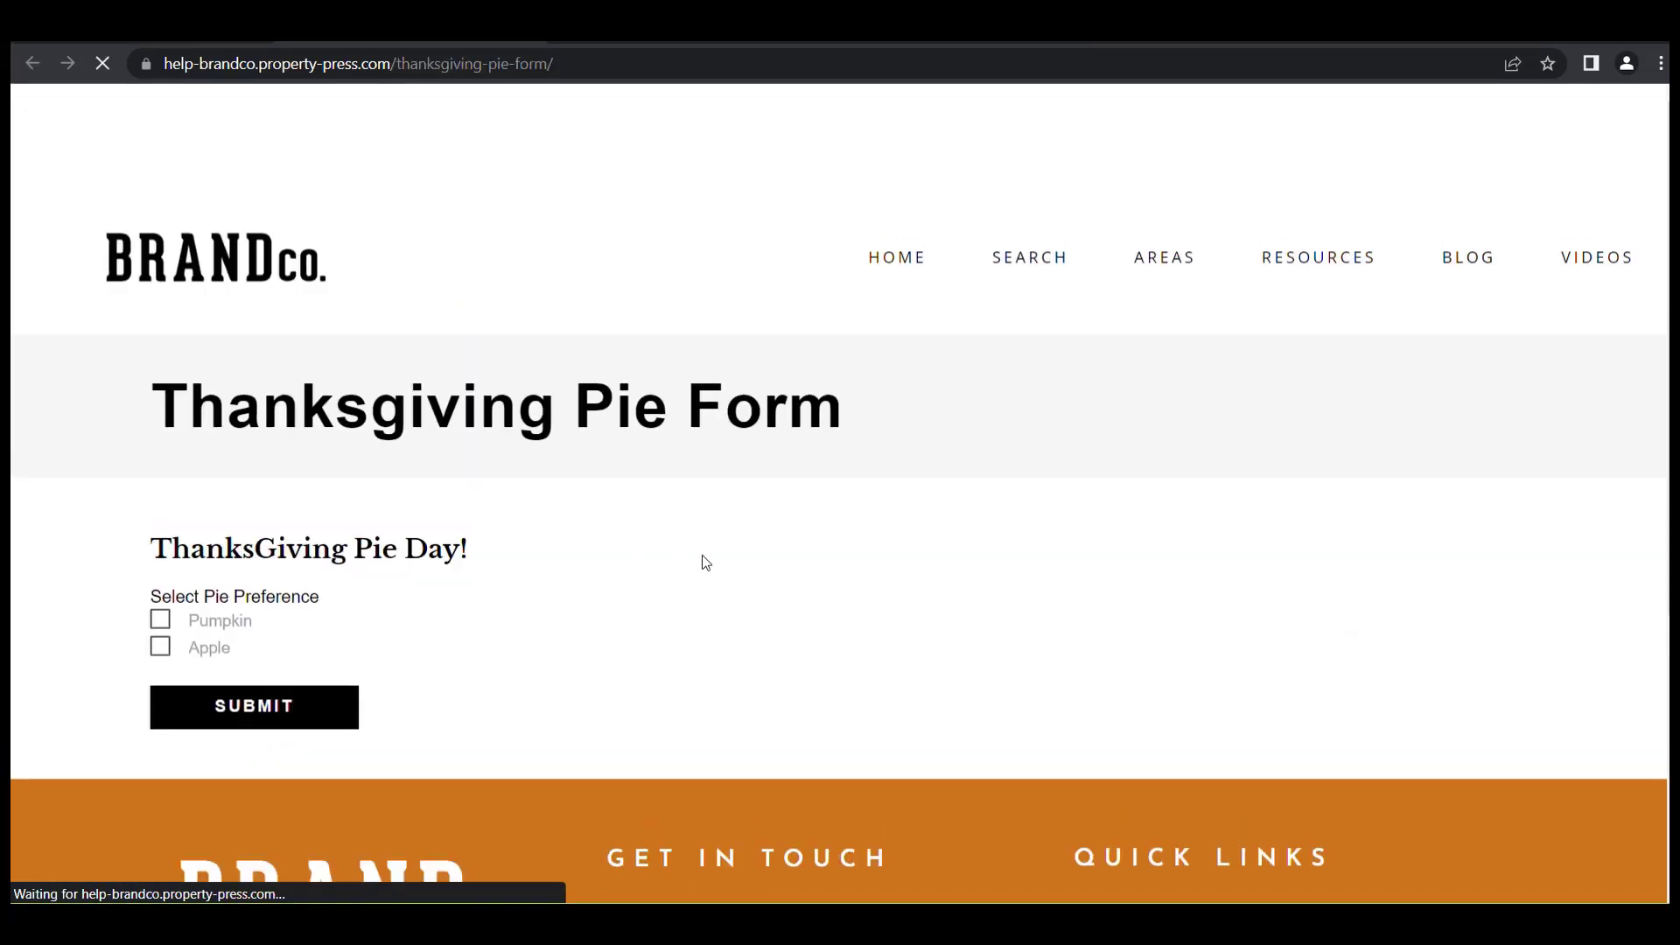
left_click_drag(201, 597, 341, 600)
left_click(162, 622)
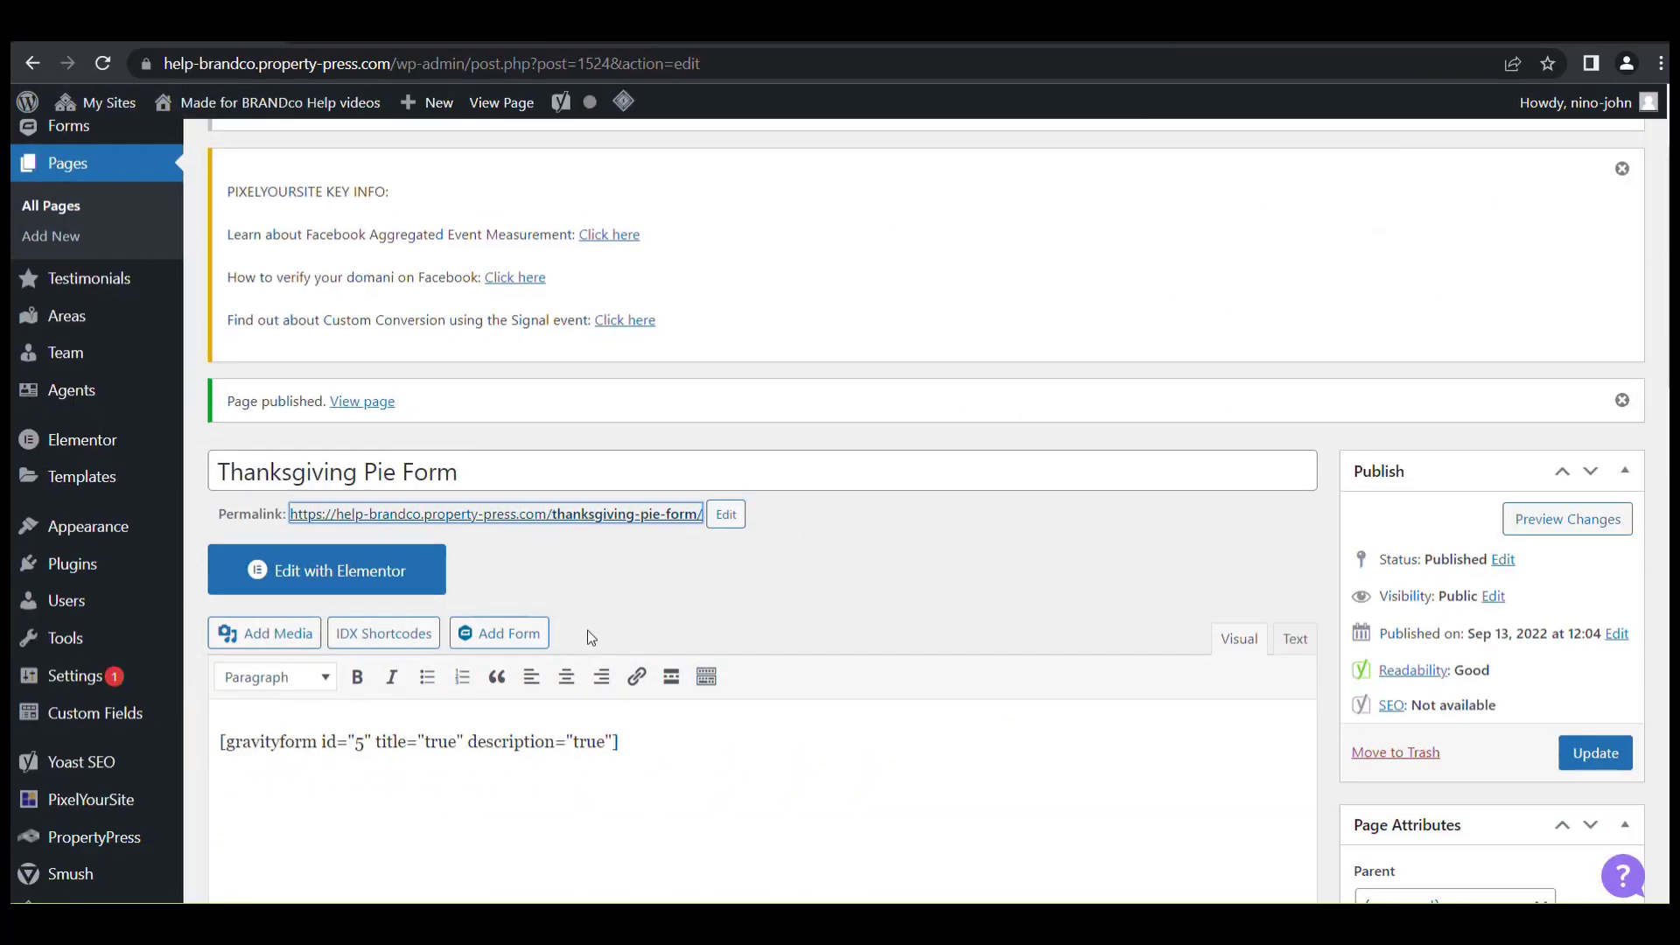
Cut the form shortcode out of the page content.
scroll(586, 630, "down", 2)
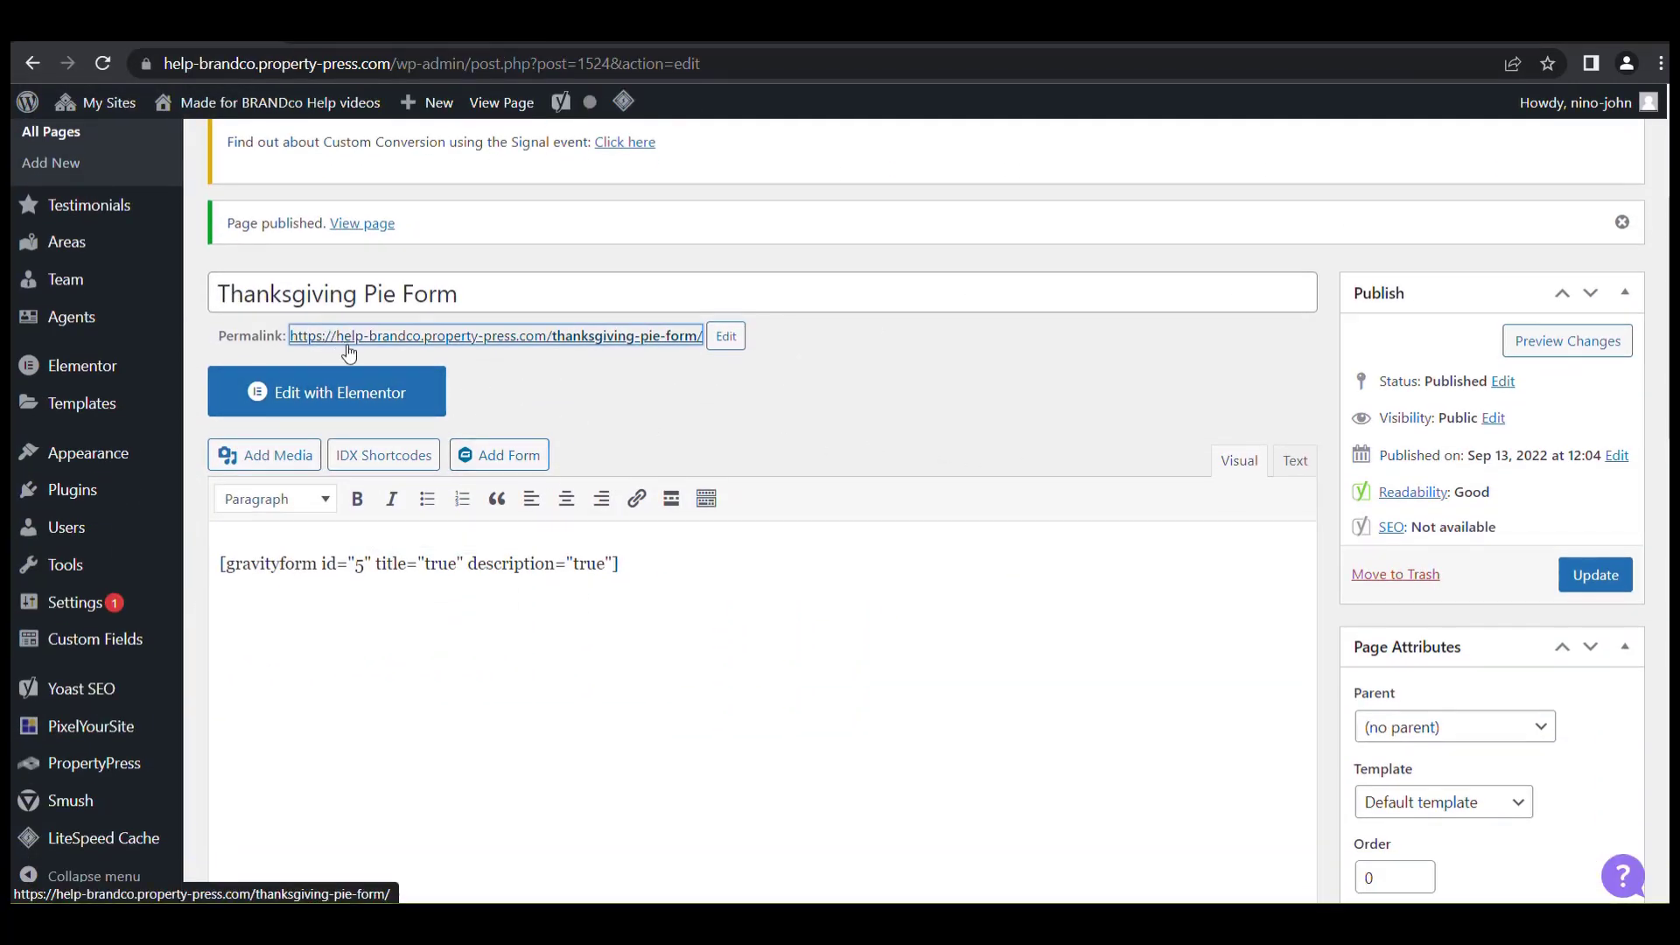
left_click_drag(711, 564, 219, 552)
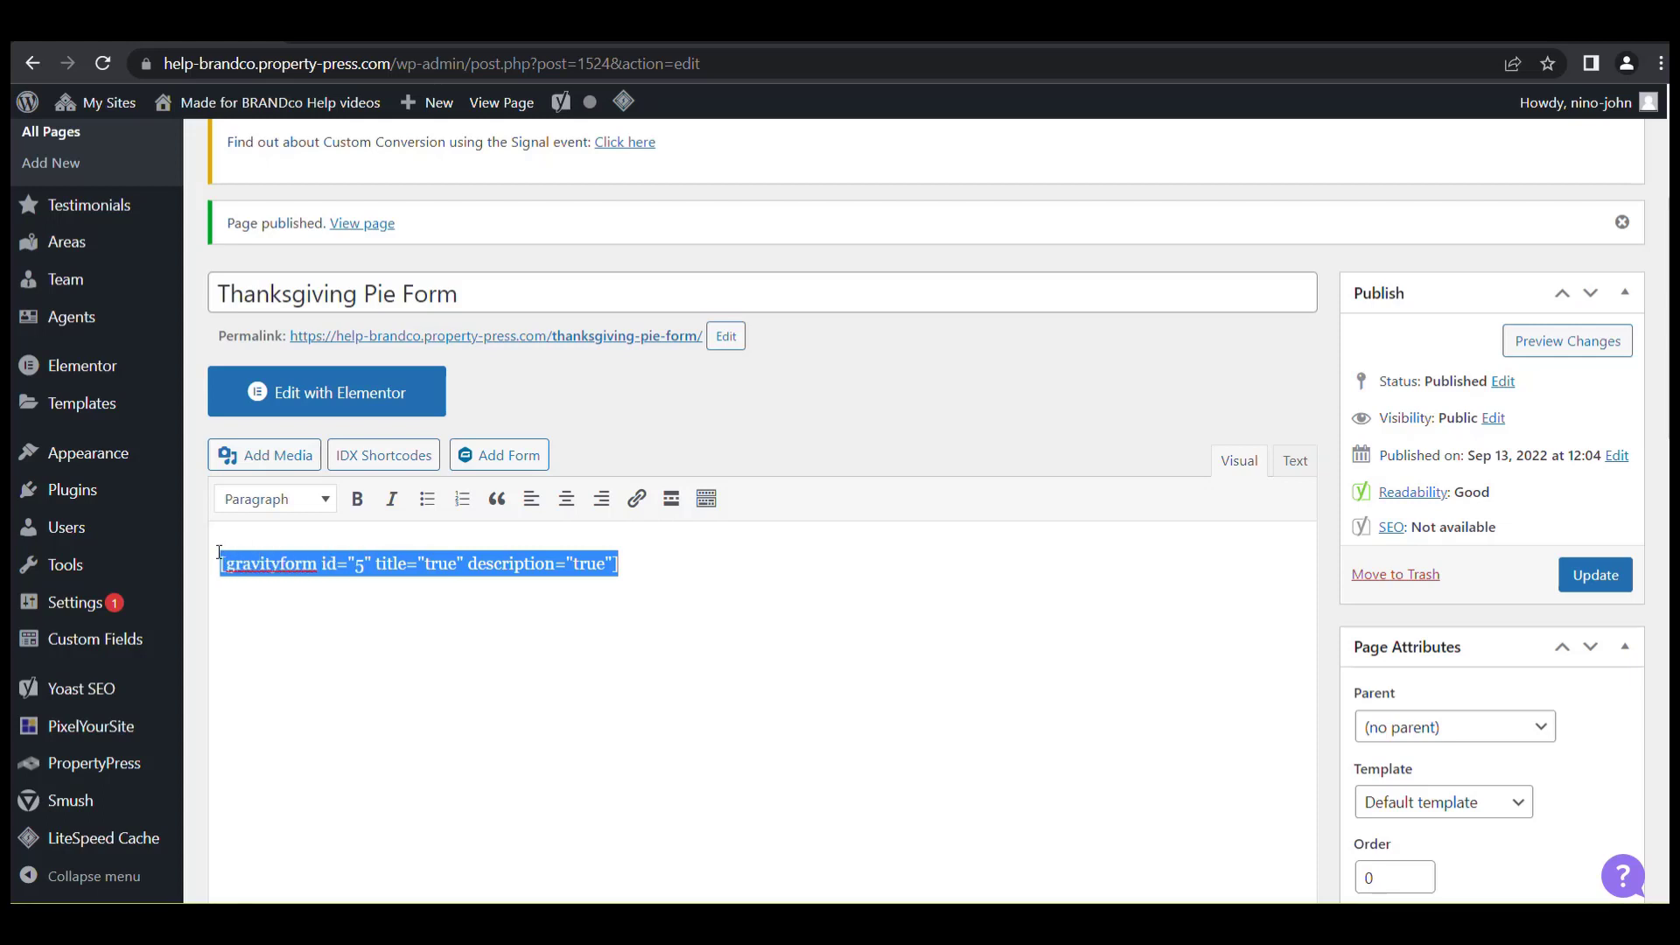
key("ctrl+x")
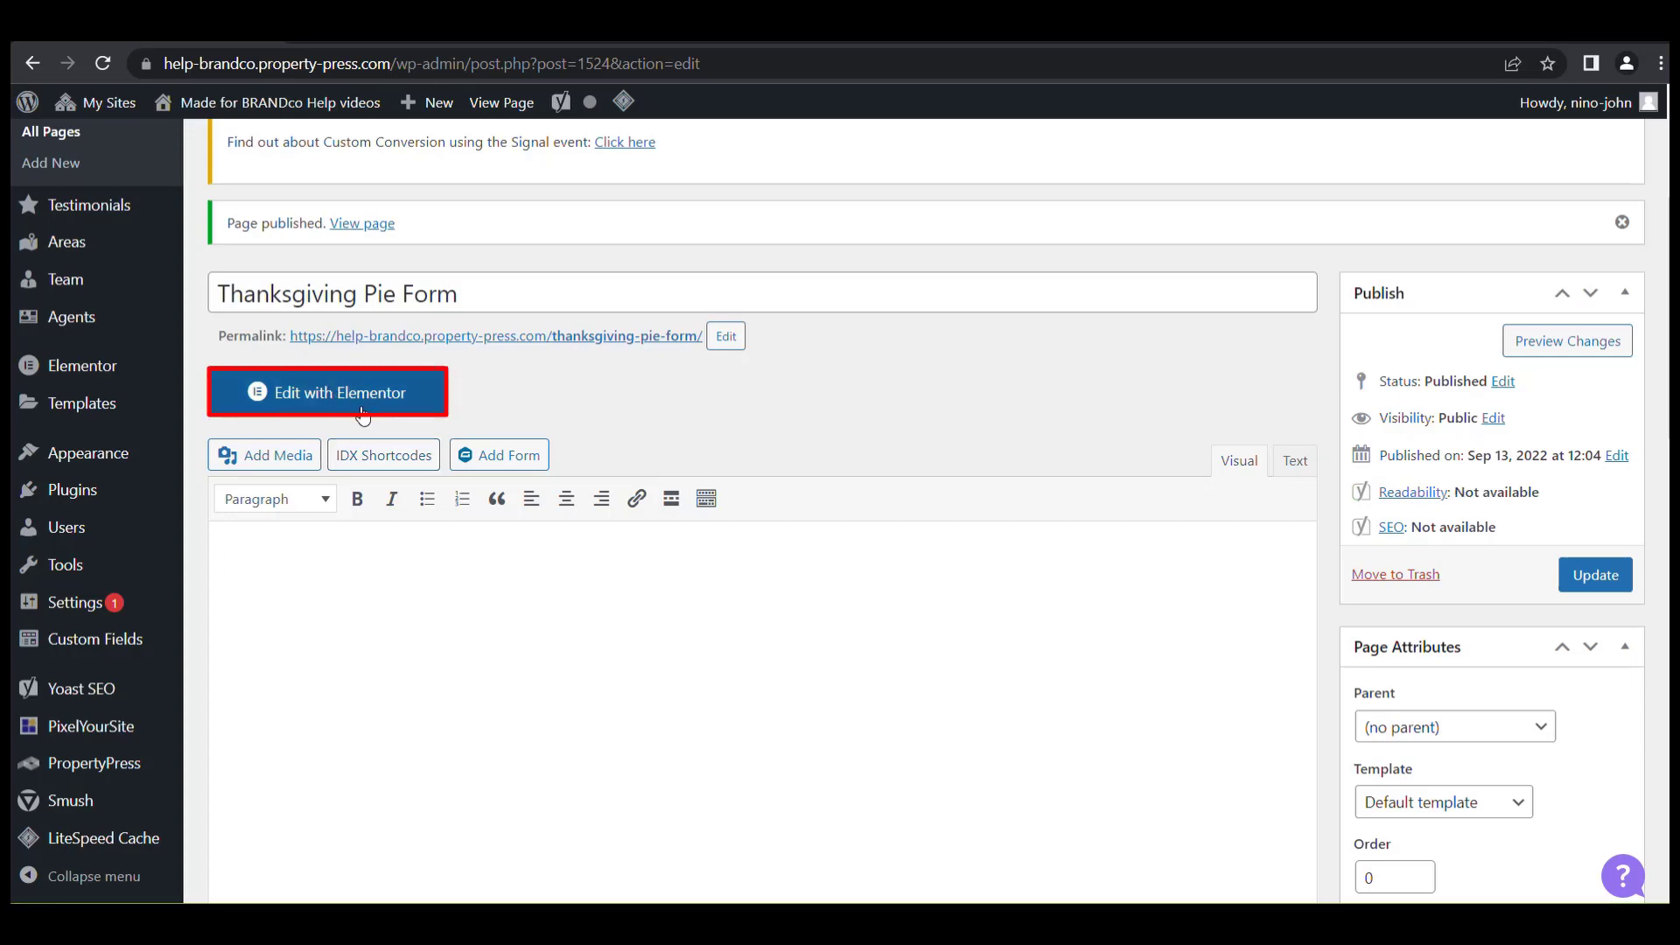
Open the page in Elementor and add a single-column section with a Text Editor widget.
left_click(363, 416)
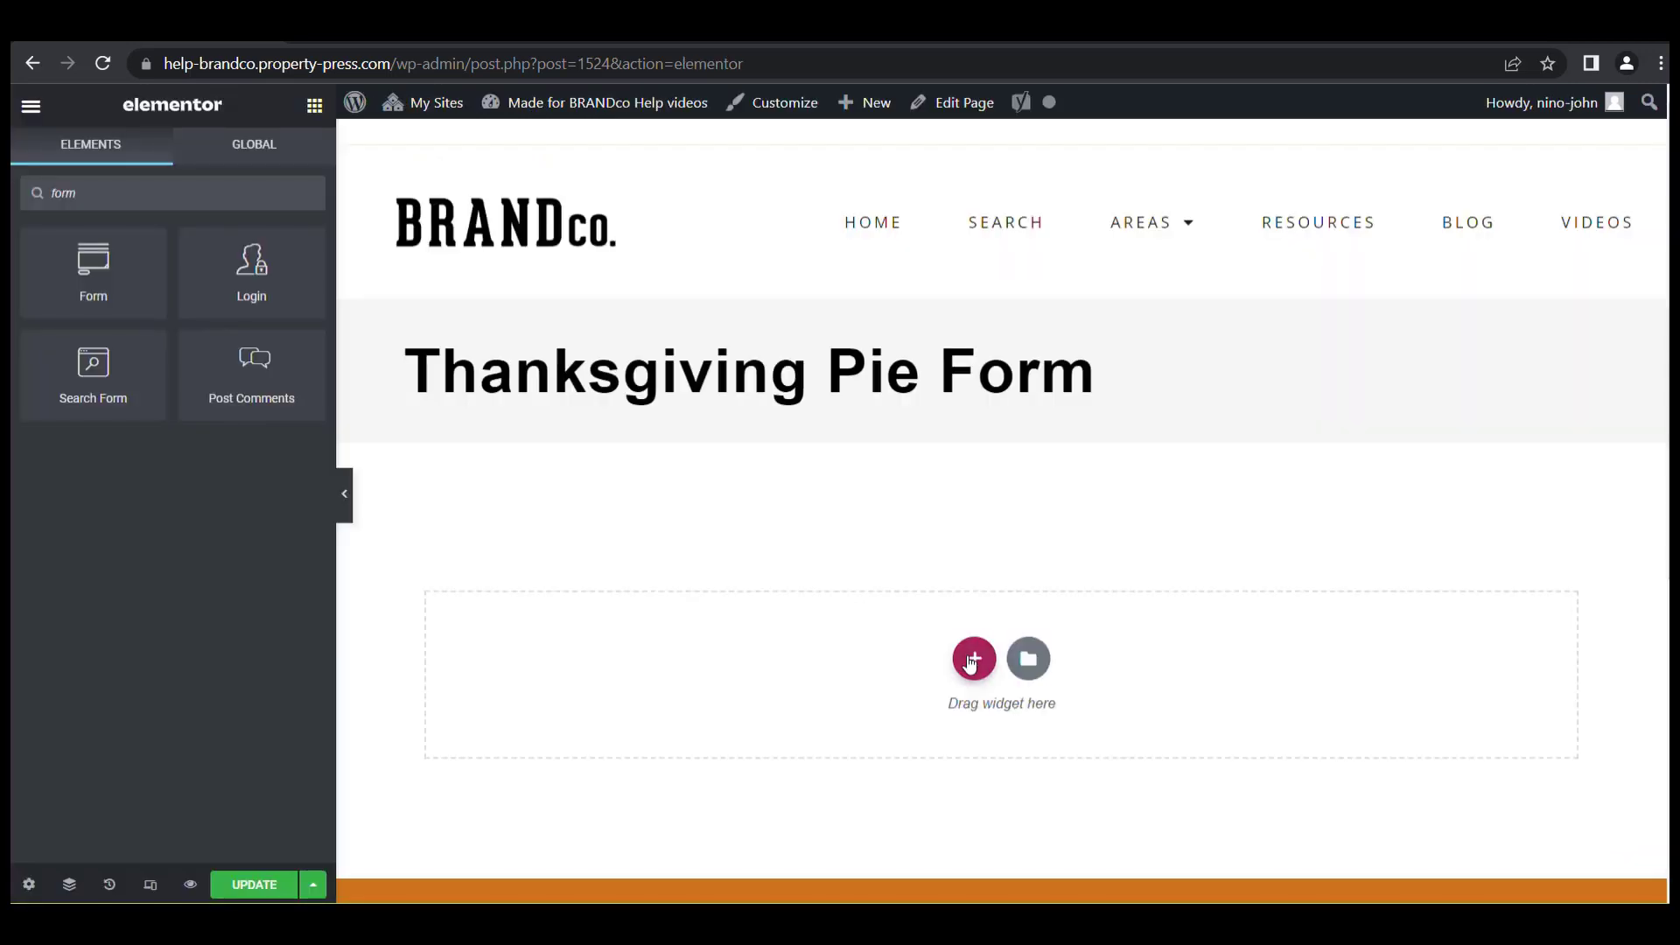
left_click(971, 661)
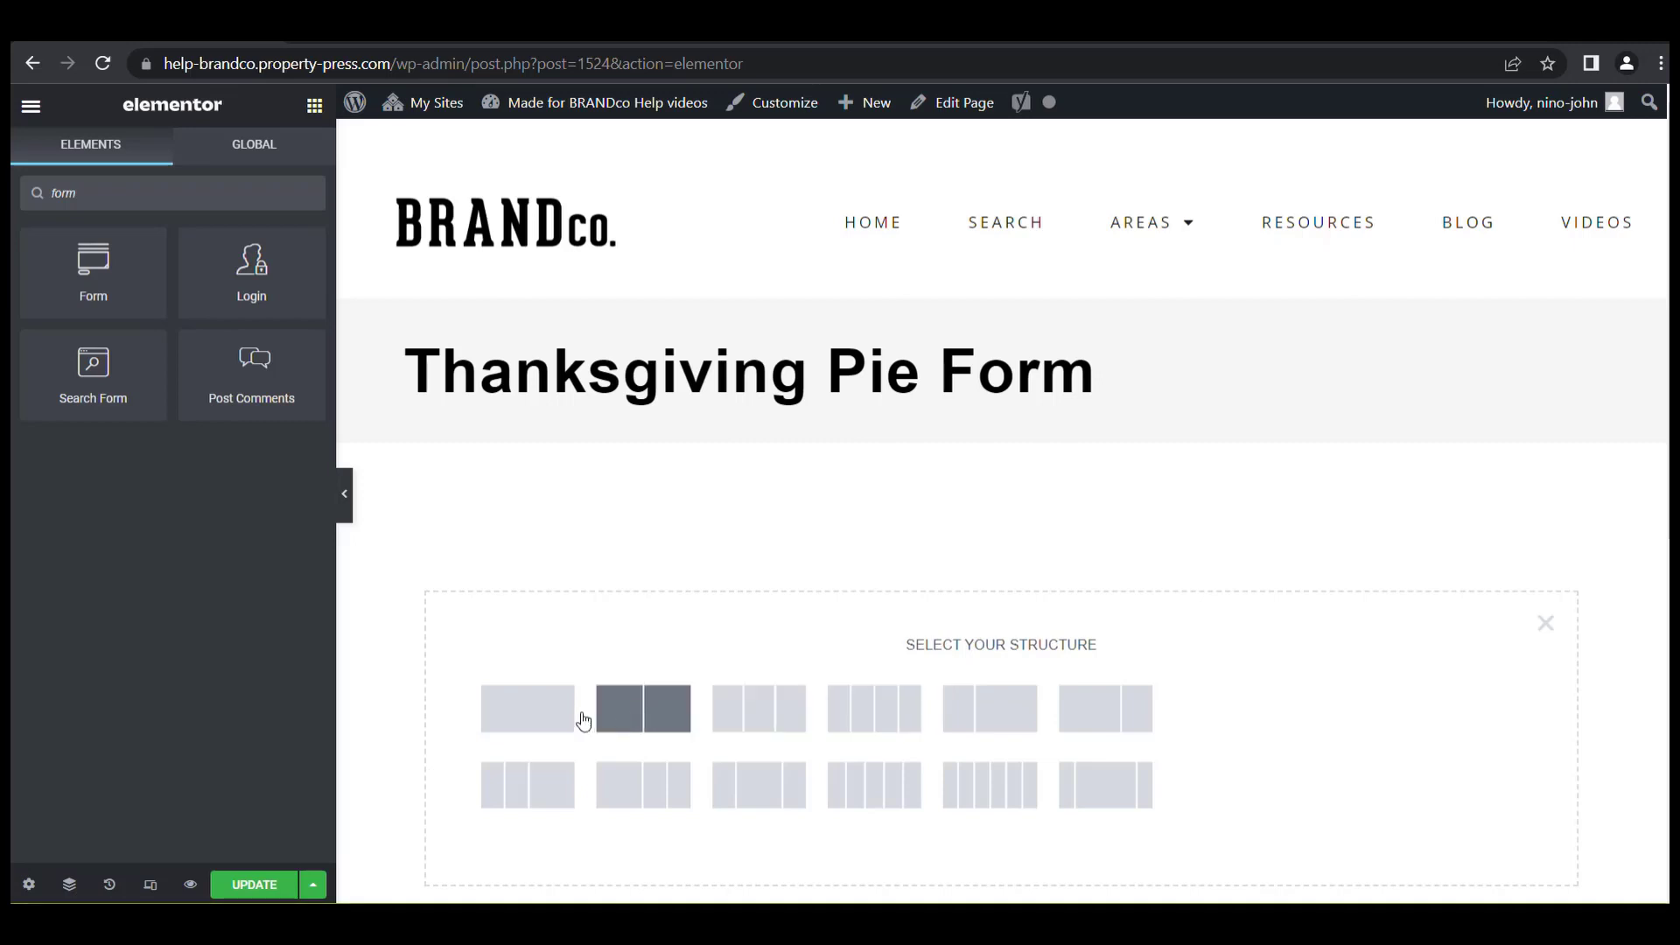
left_click(545, 720)
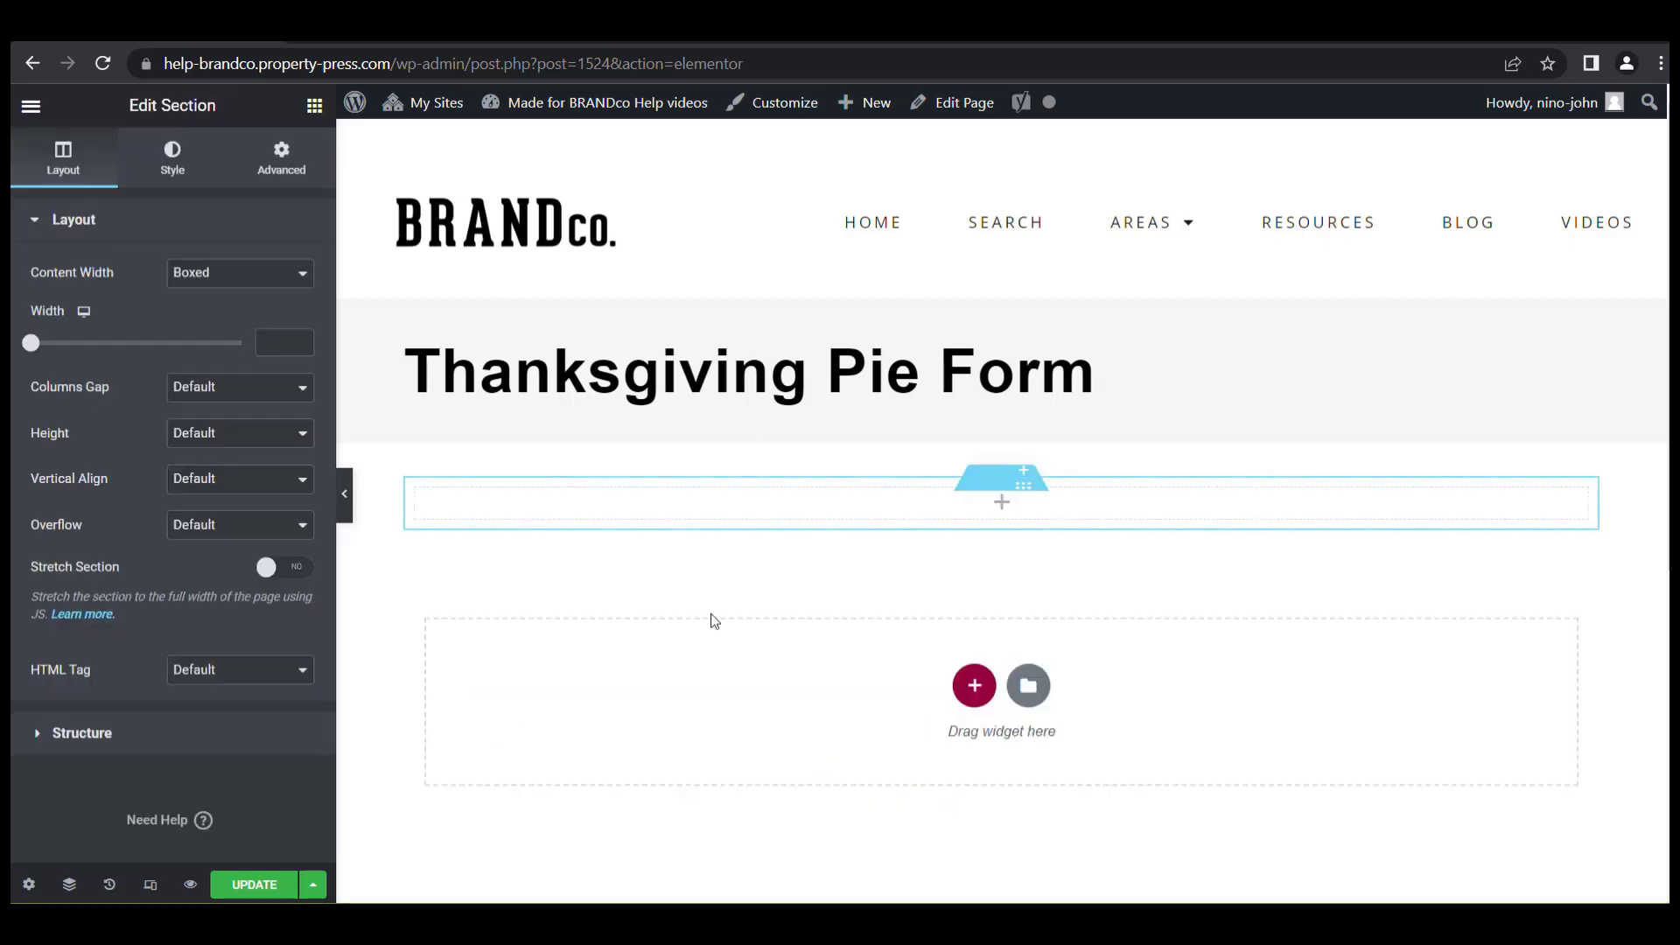
left_click(314, 105)
left_click_drag(245, 460, 776, 516)
Replace the widget's placeholder text with the form shortcode and update the page.
left_click_drag(83, 464, 42, 436)
key("BackSpace")
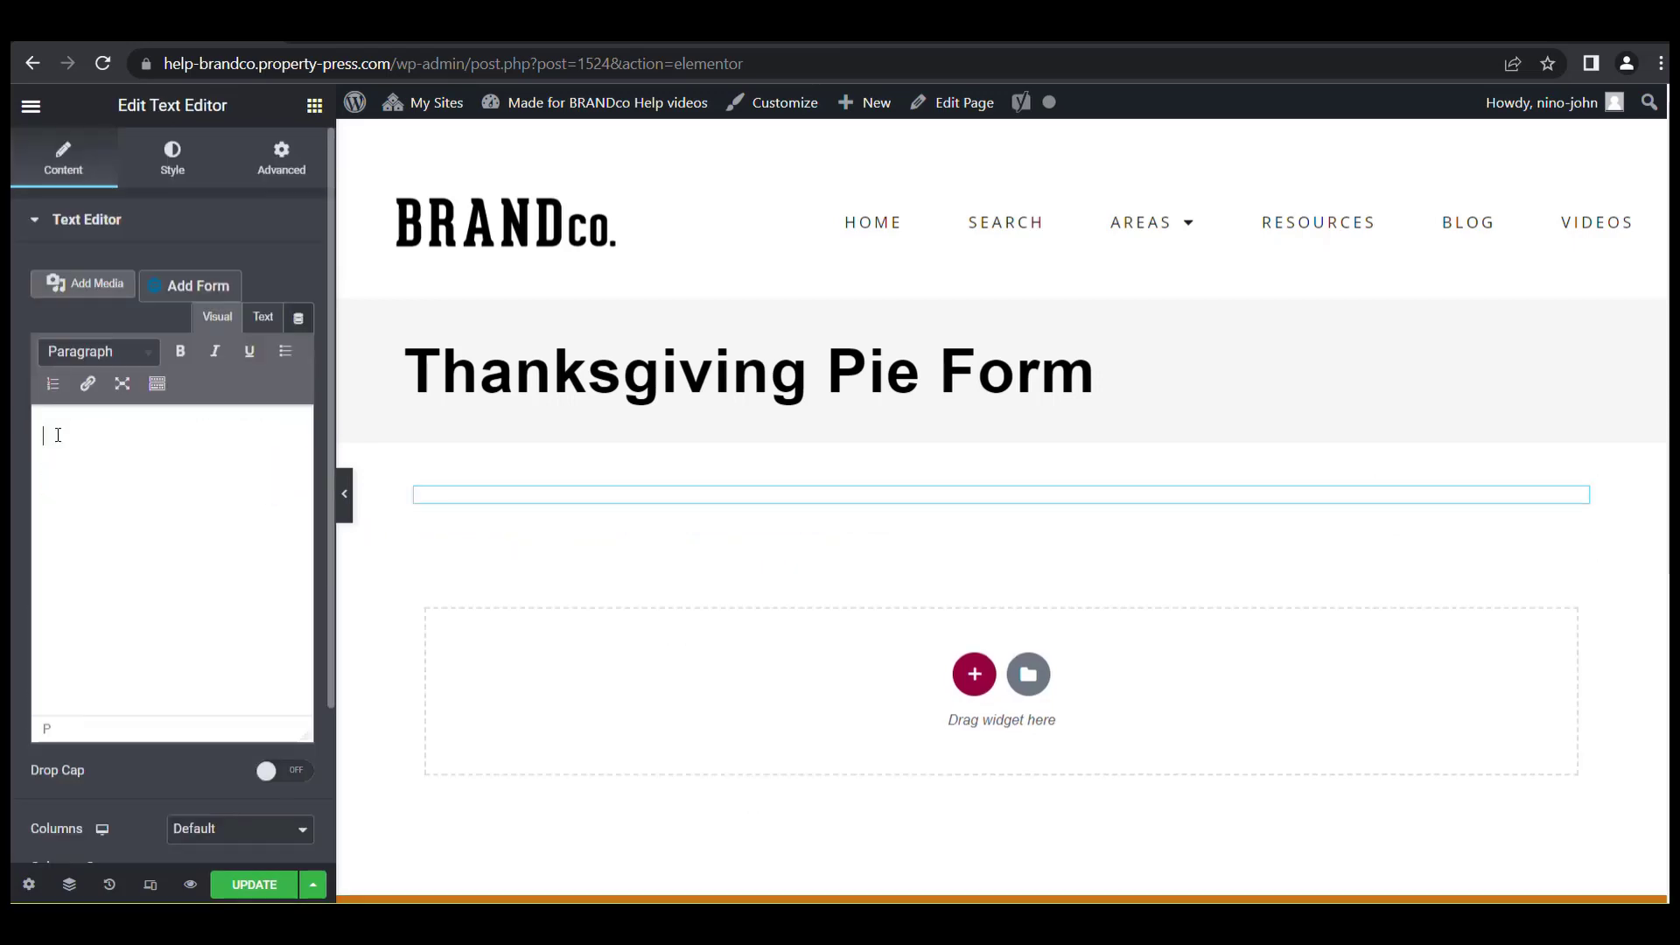
right_click(58, 436)
left_click(118, 608)
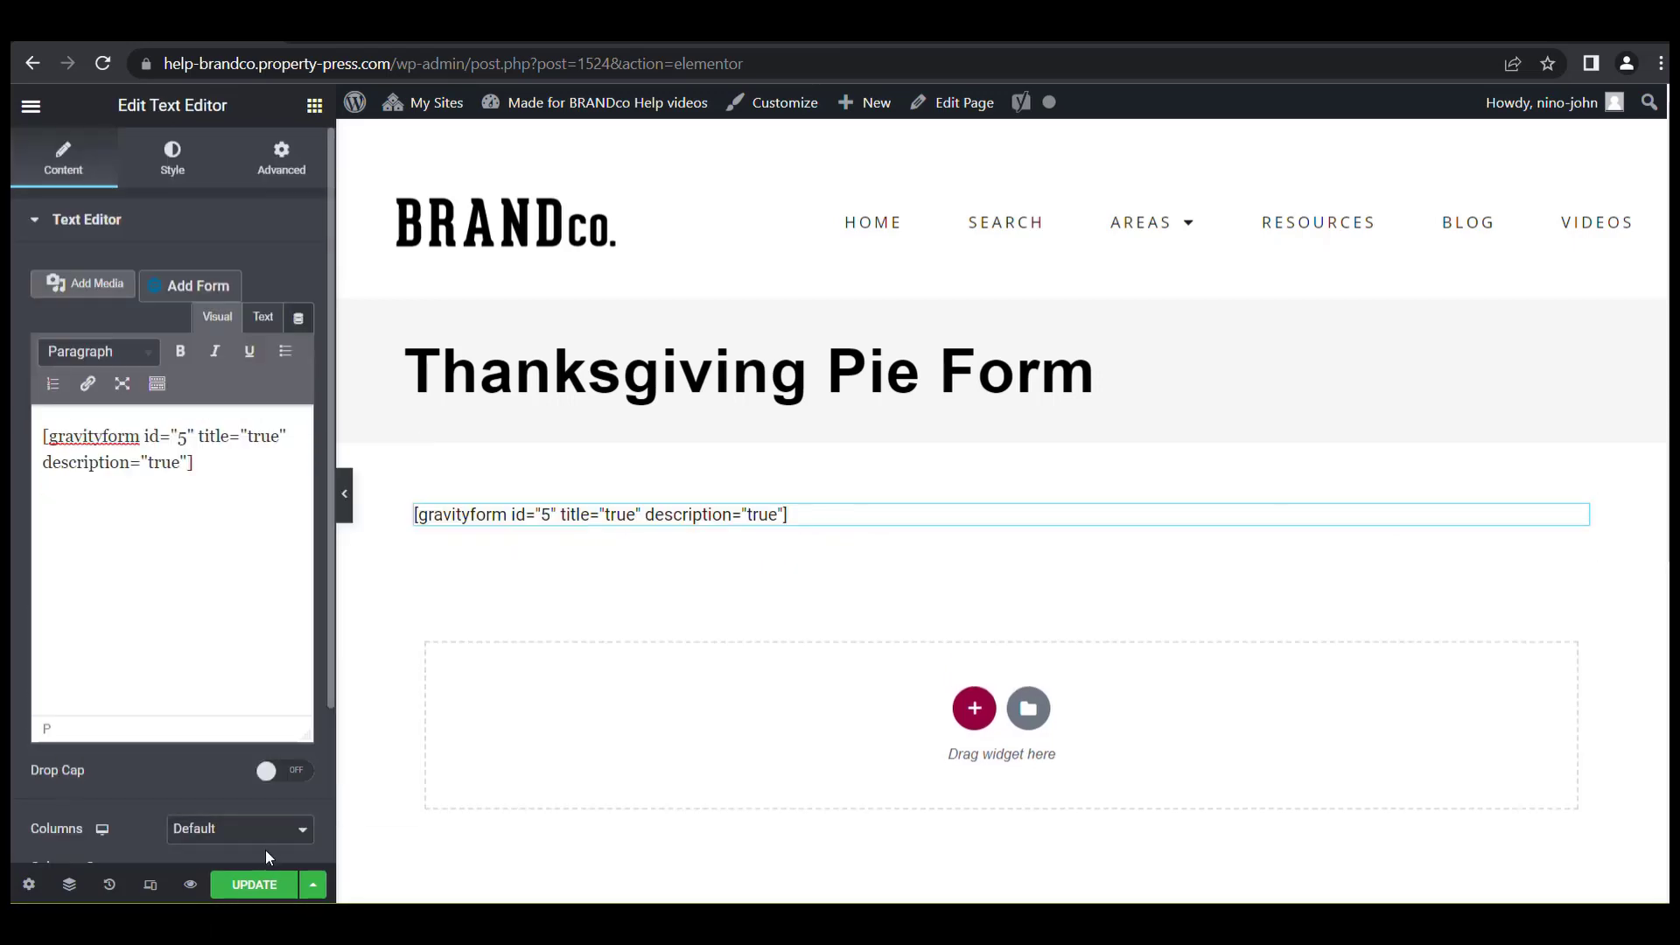
left_click(254, 885)
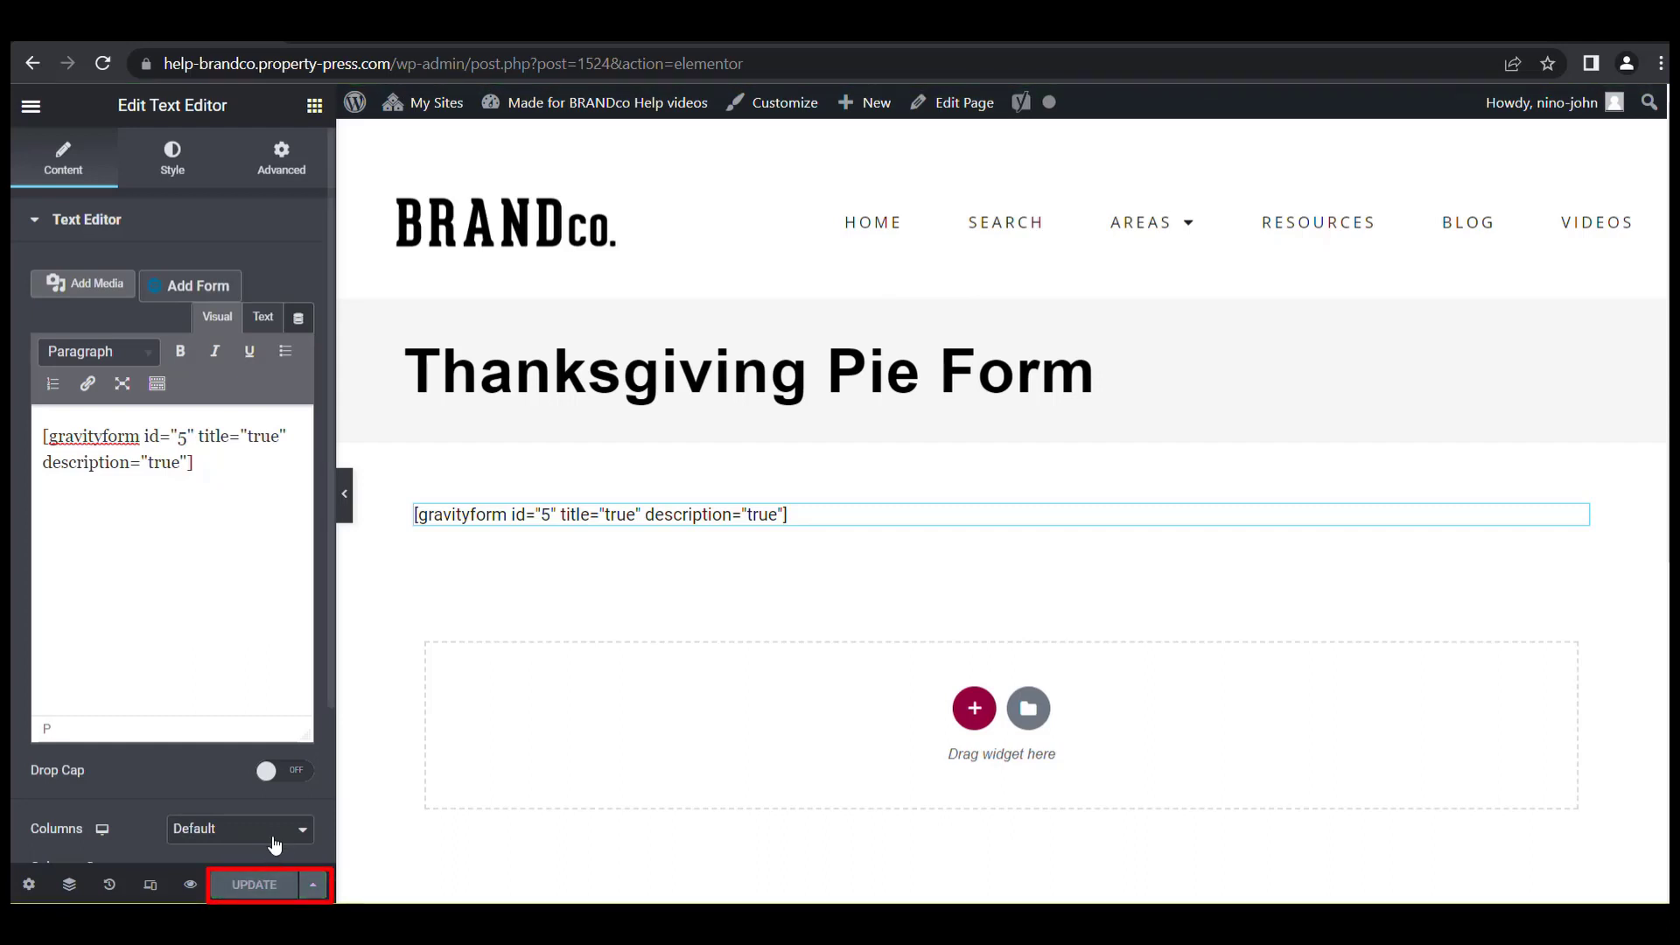
Check the live page shows the pie form with Pumpkin and Apple checkboxes.
left_click(389, 33)
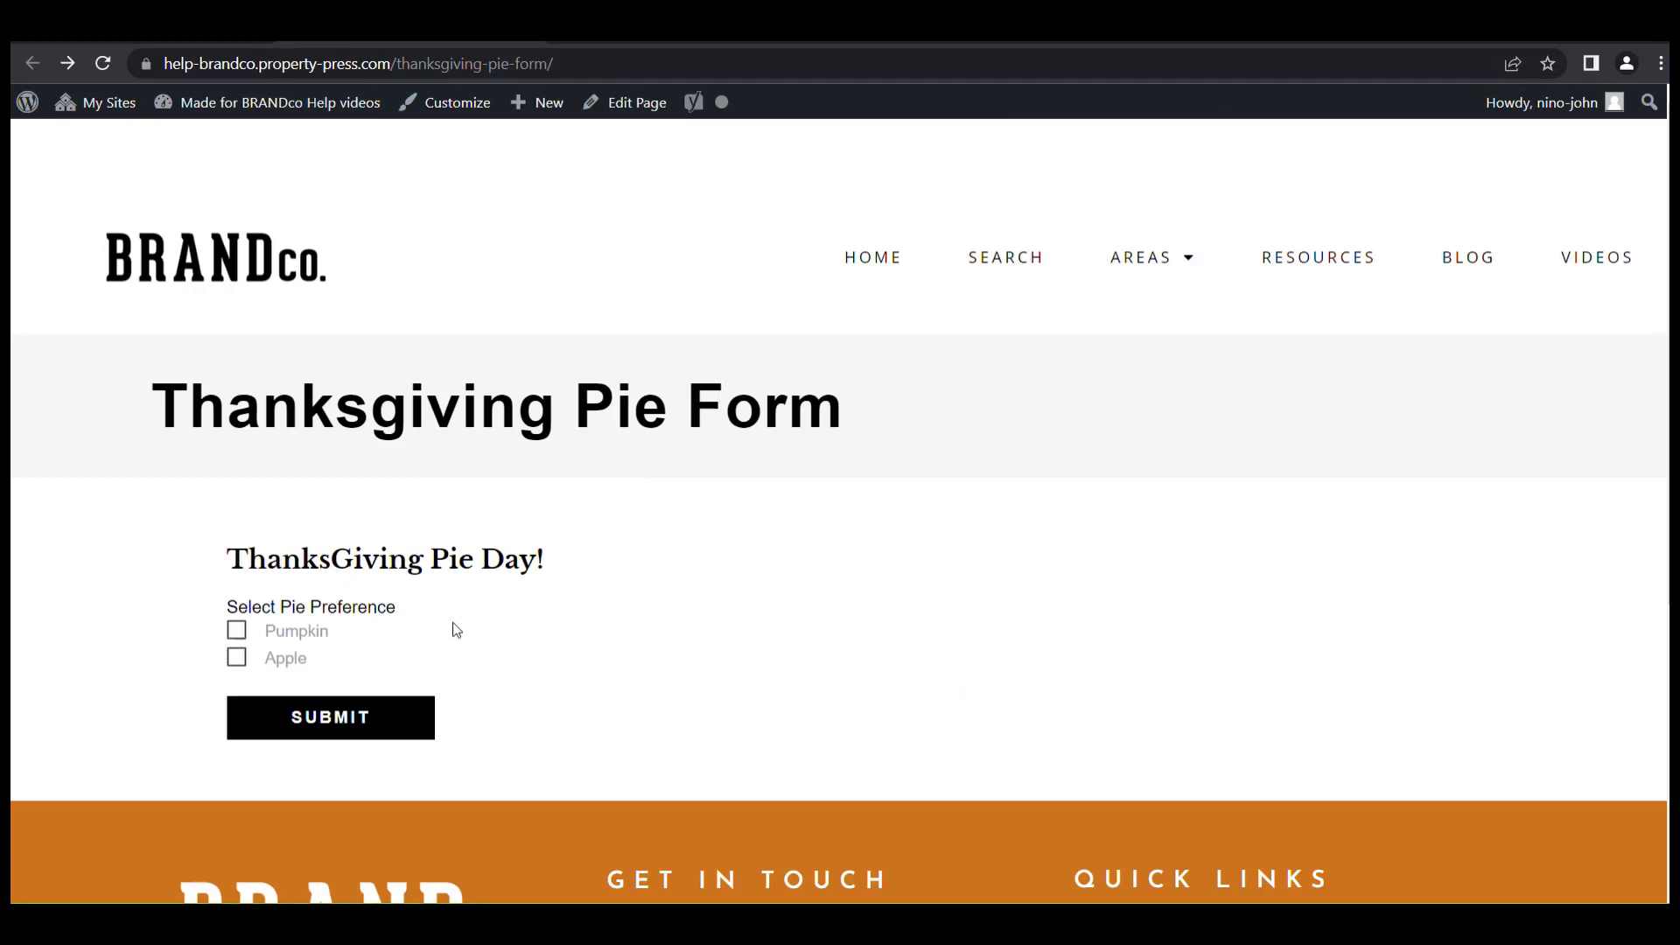
left_click_drag(213, 516, 914, 781)
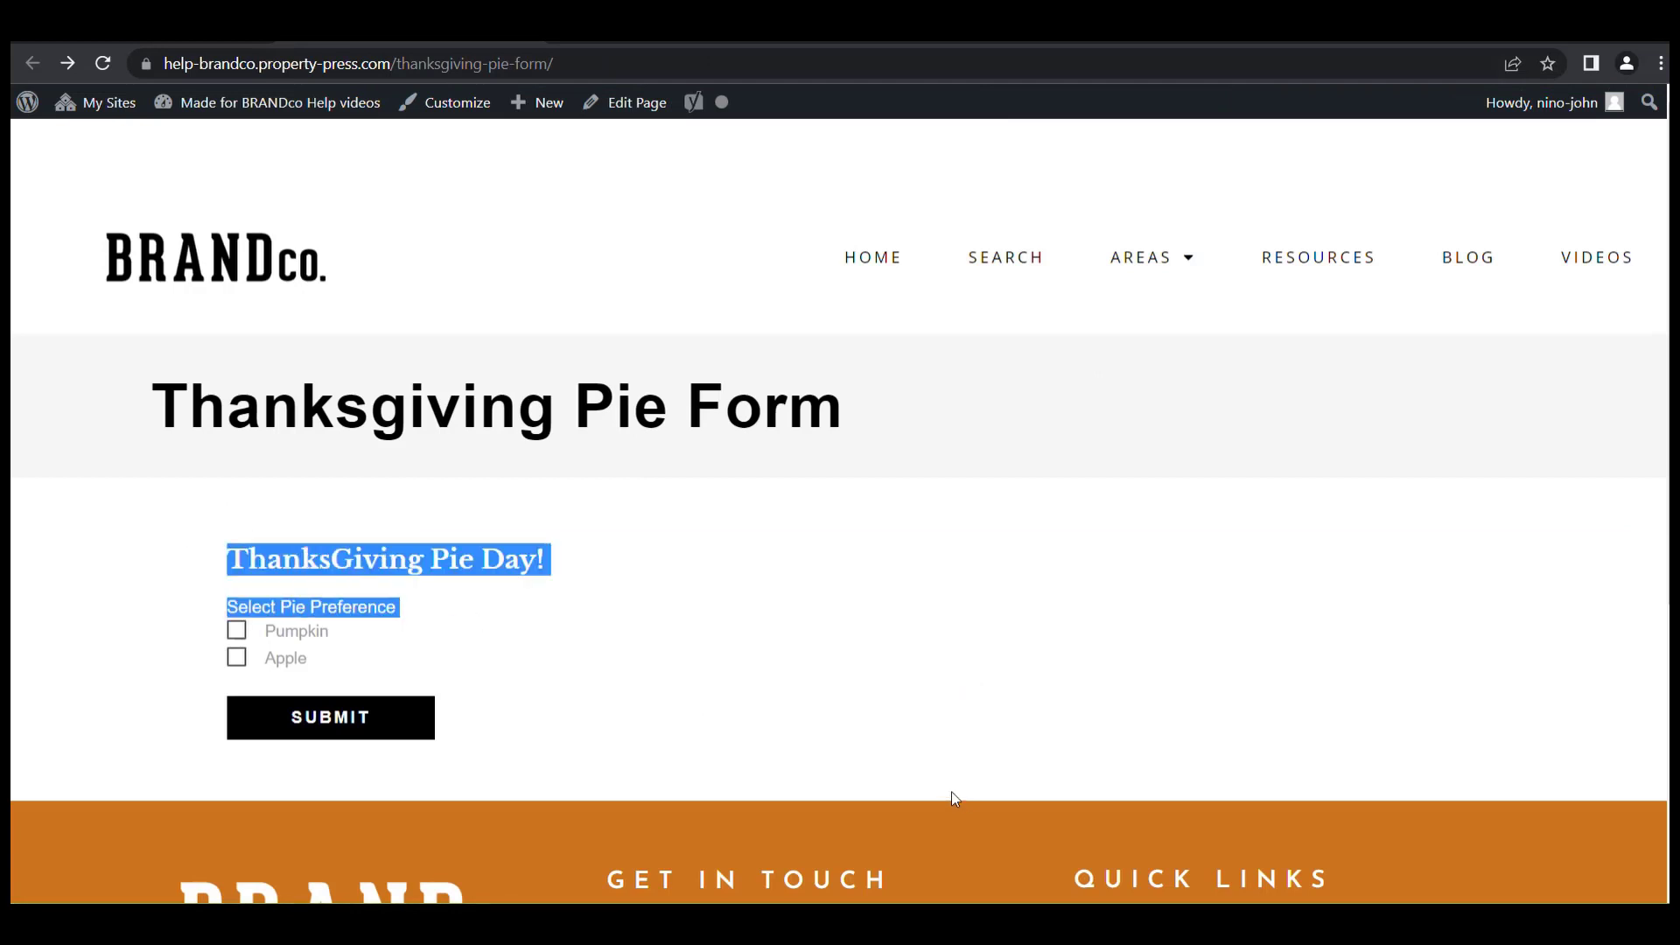
left_click(885, 705)
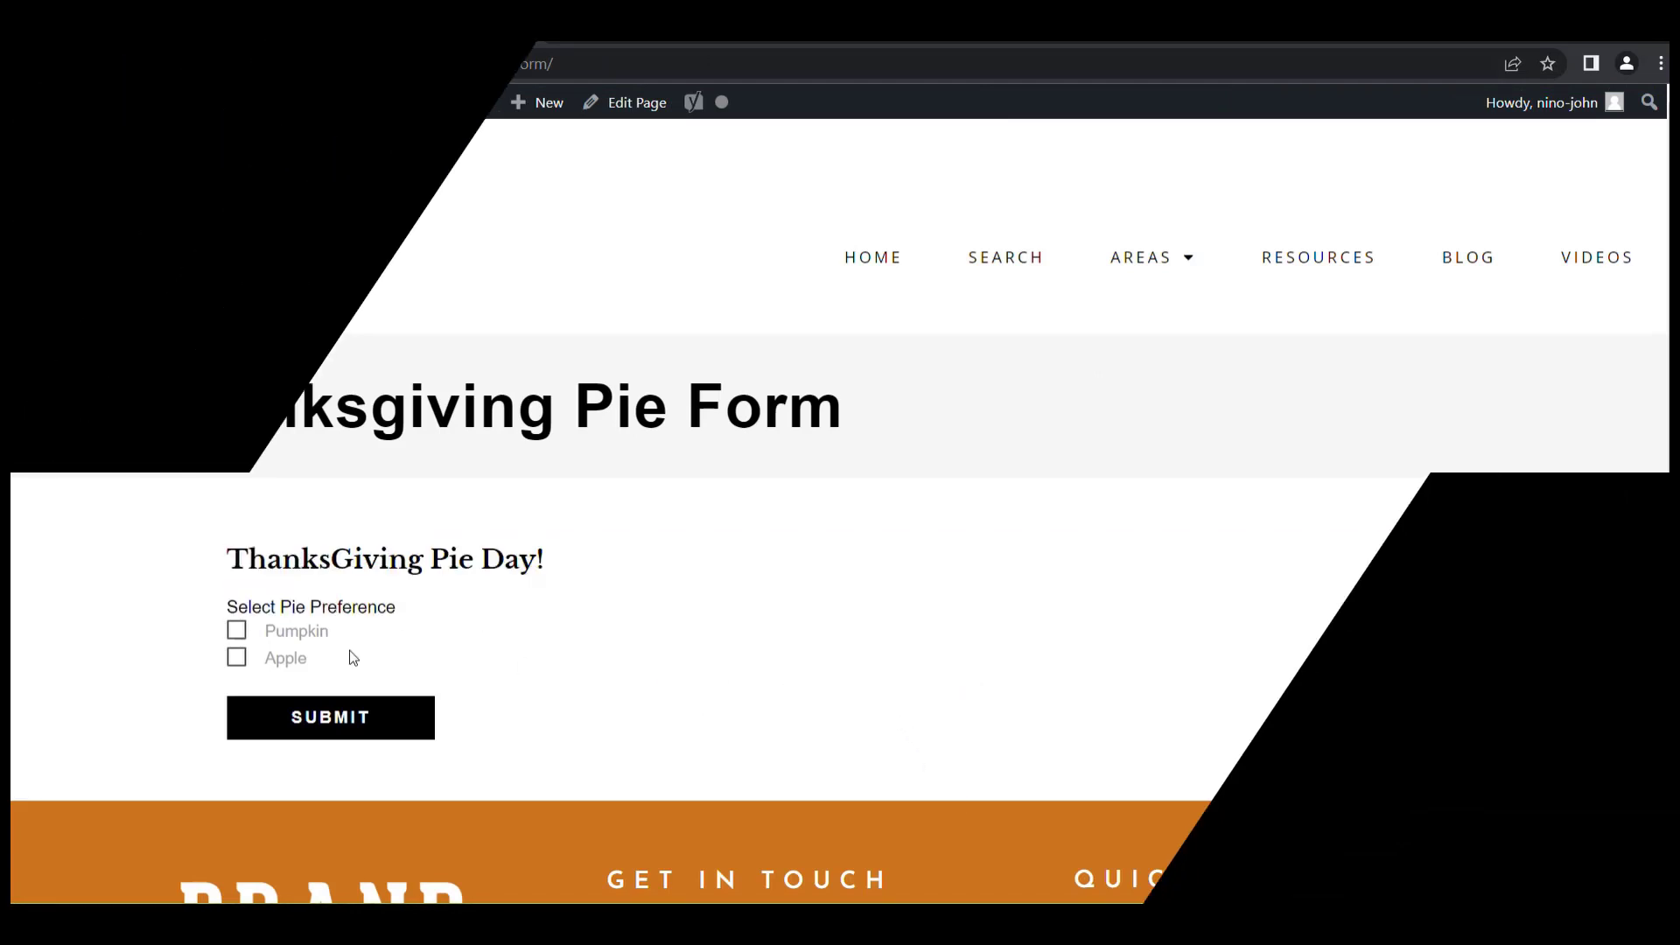